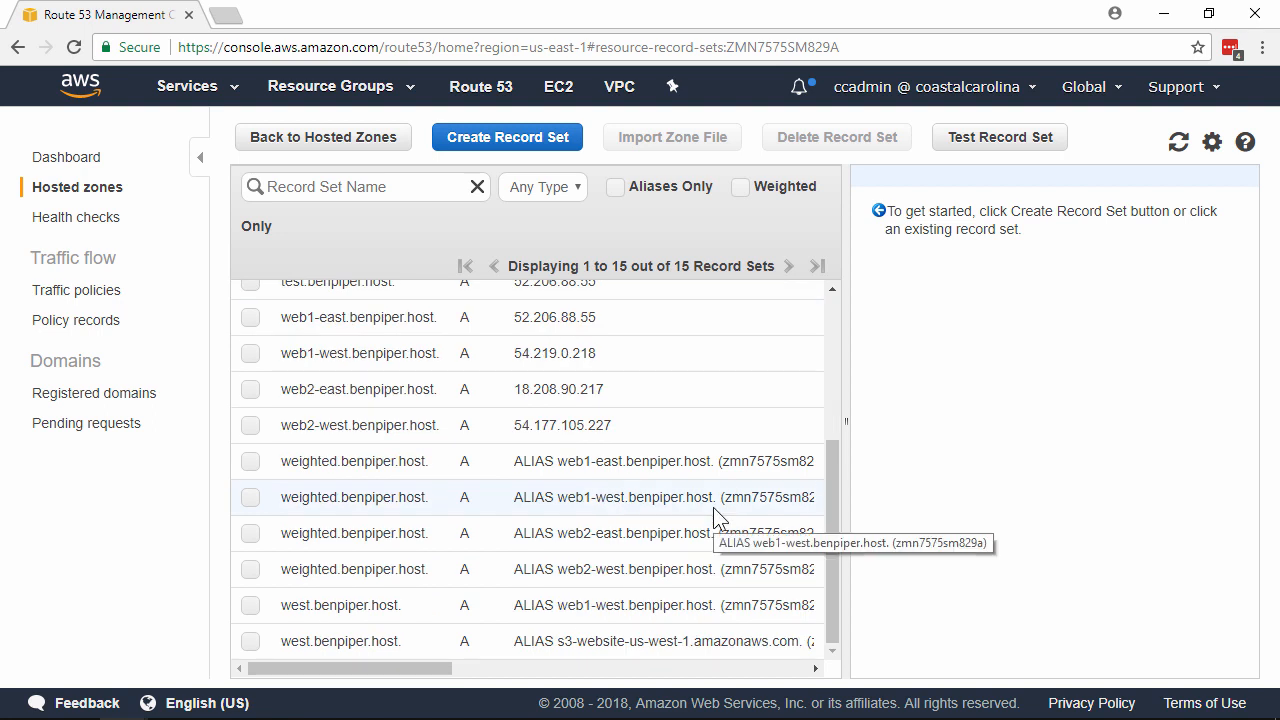
Start a new, empty record set in the benpiper.host hosted zone.
left_click(551, 142)
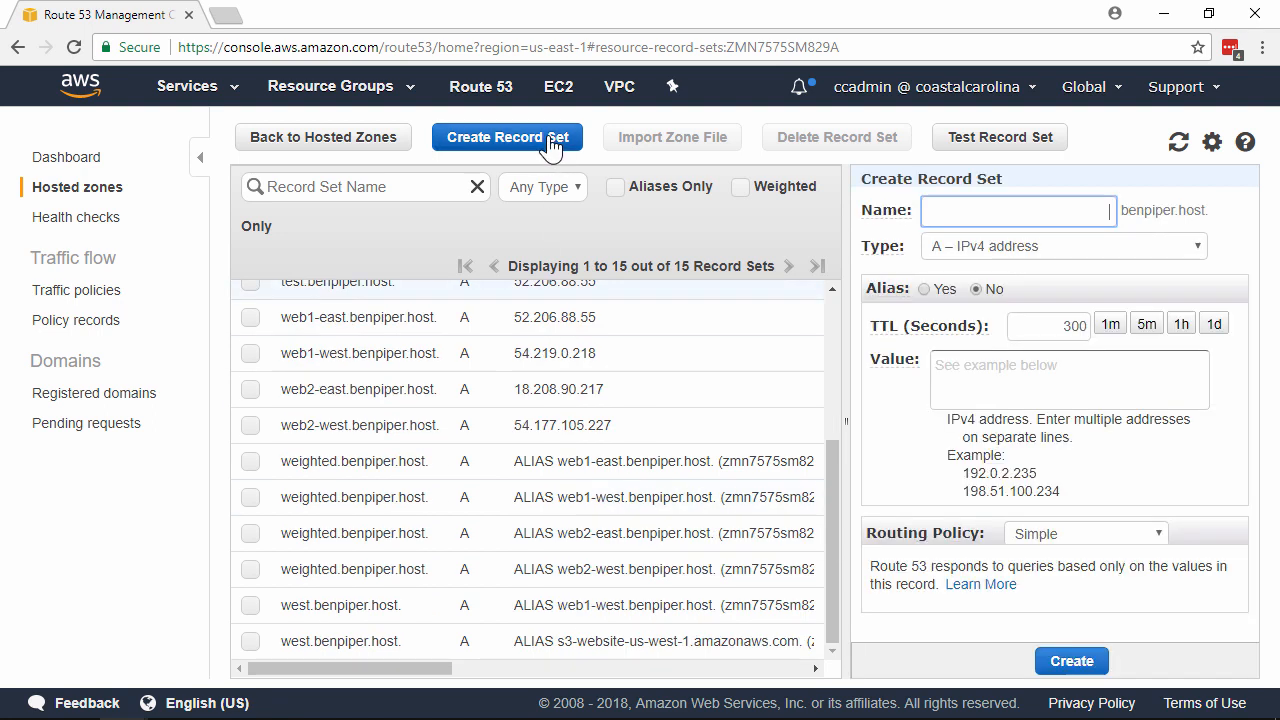
Name the record www and make it an A alias targeting web1-west.benpiper.host.
type("www")
key("Tab")
key("Tab")
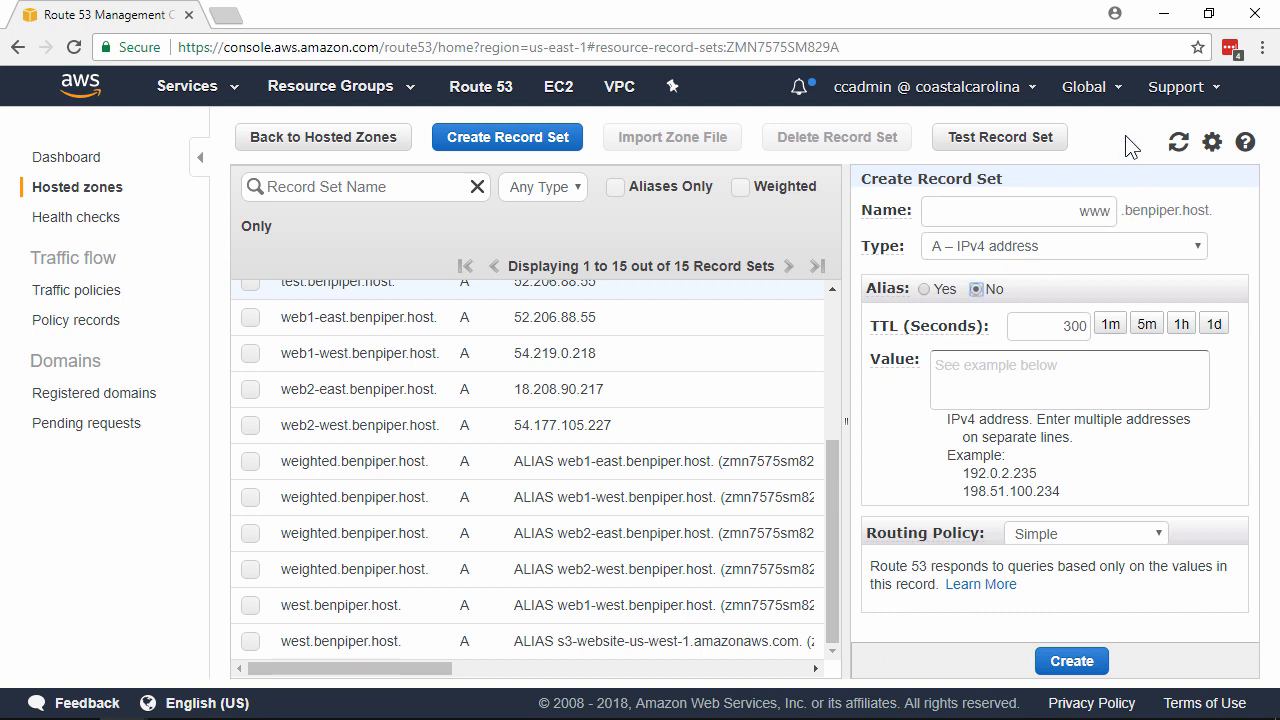
key("Left")
key("Tab")
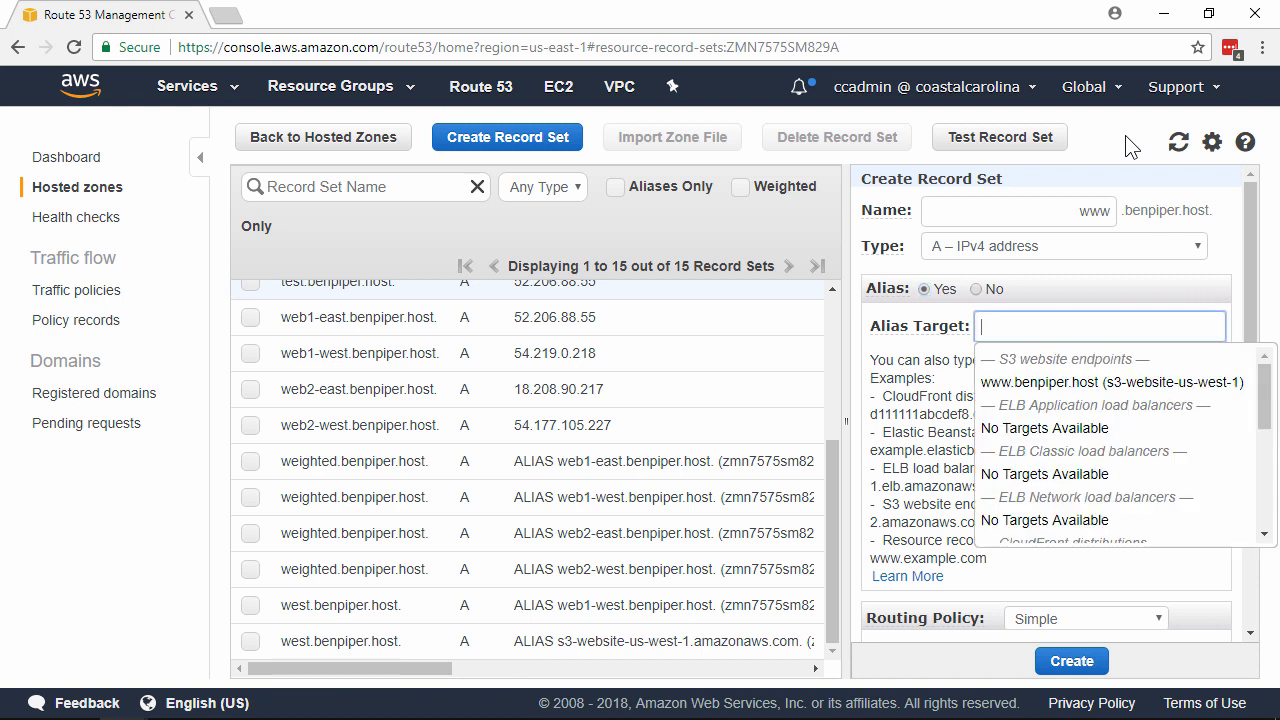
type("web1-e")
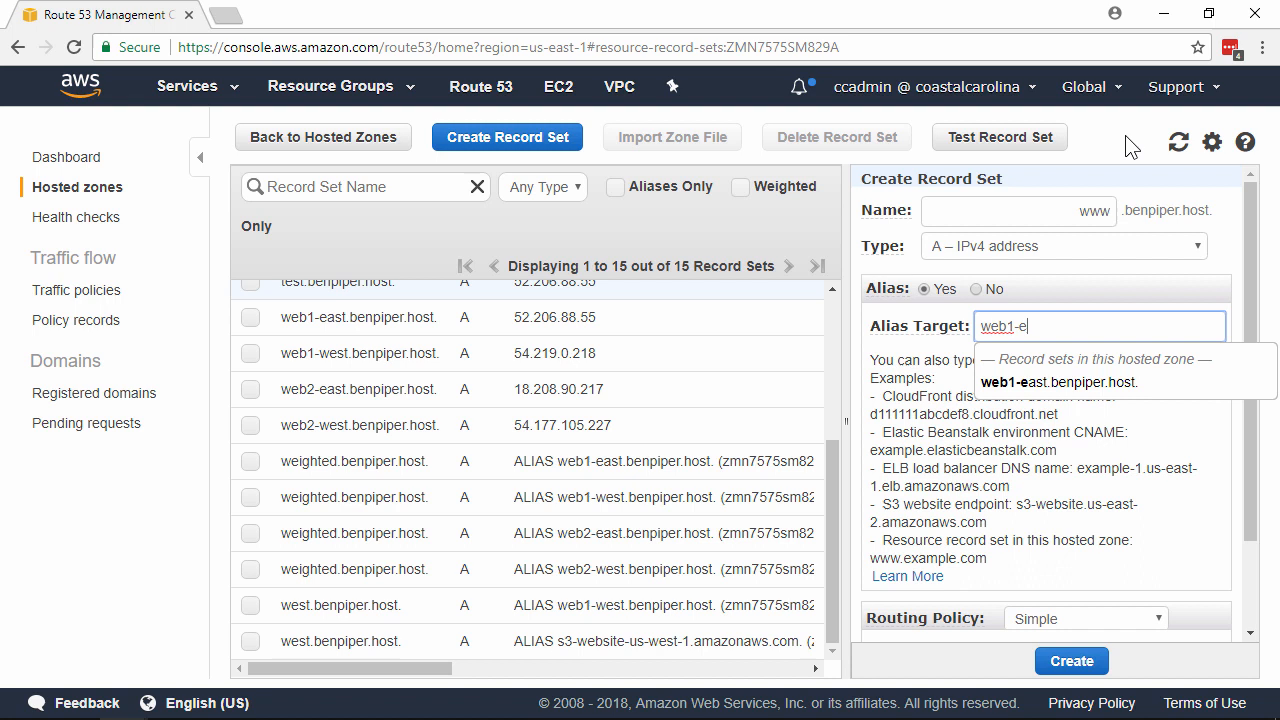
key("BackSpace")
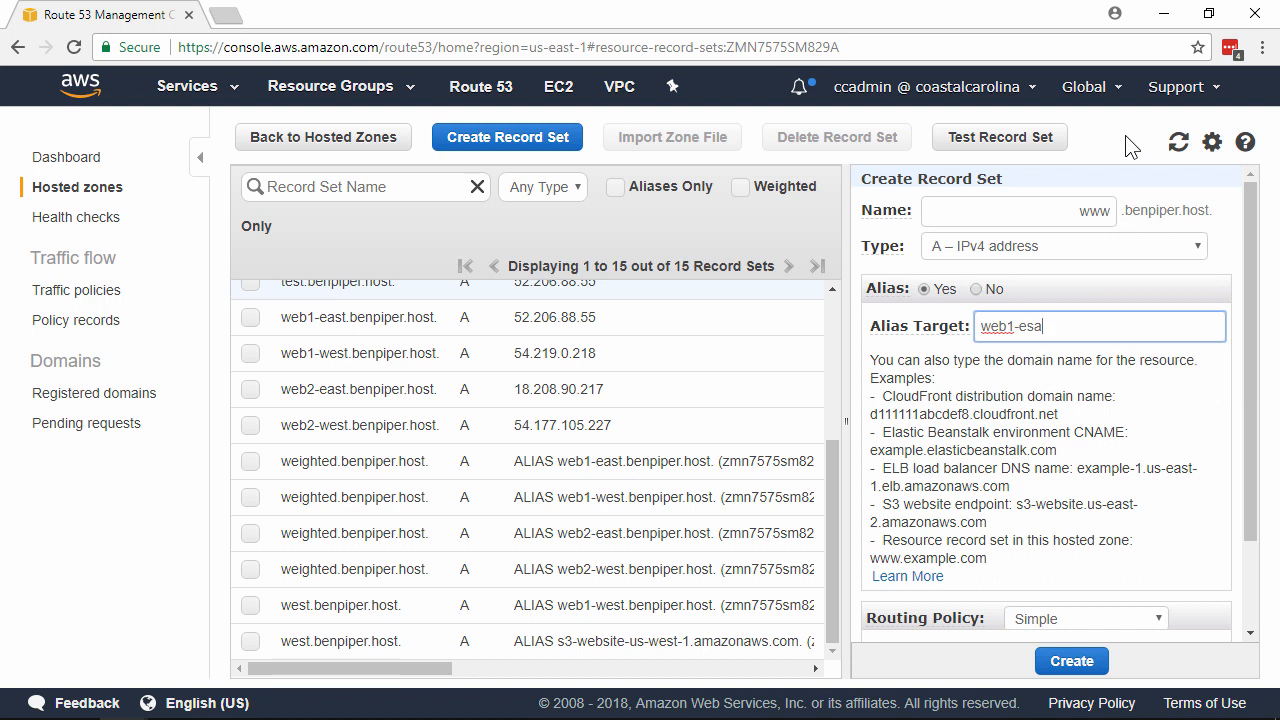
type("west")
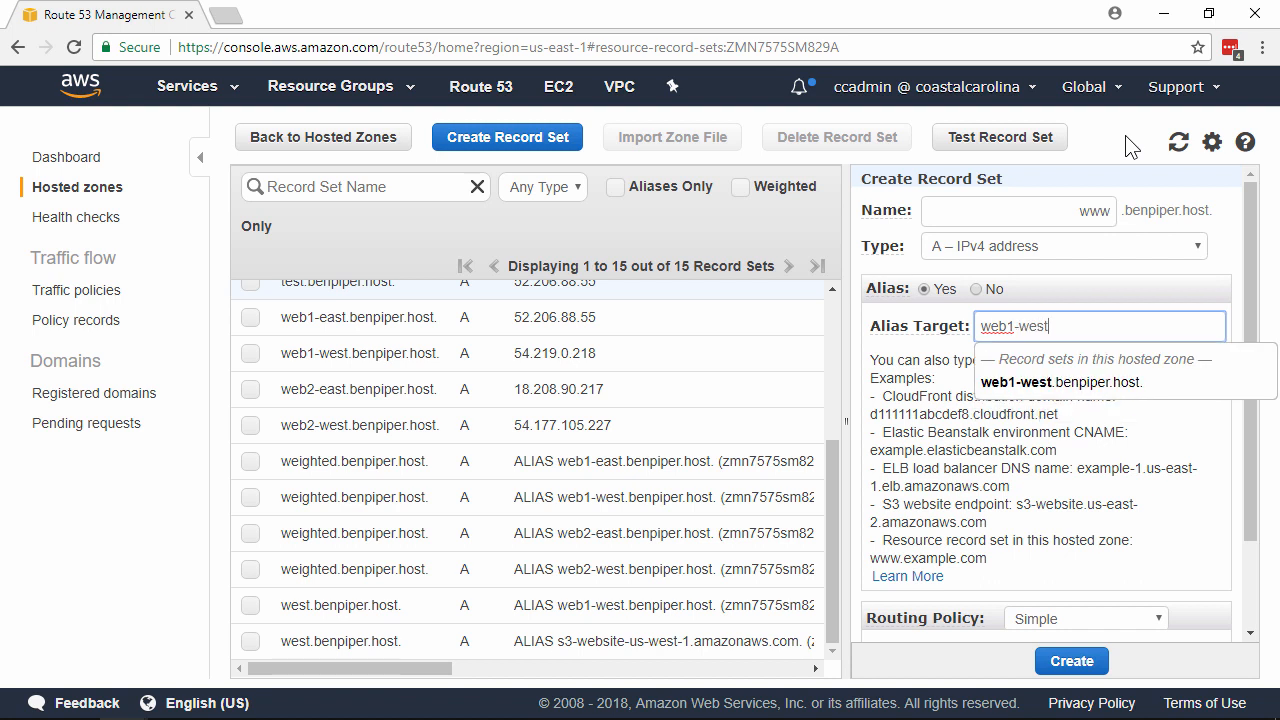
key("Tab")
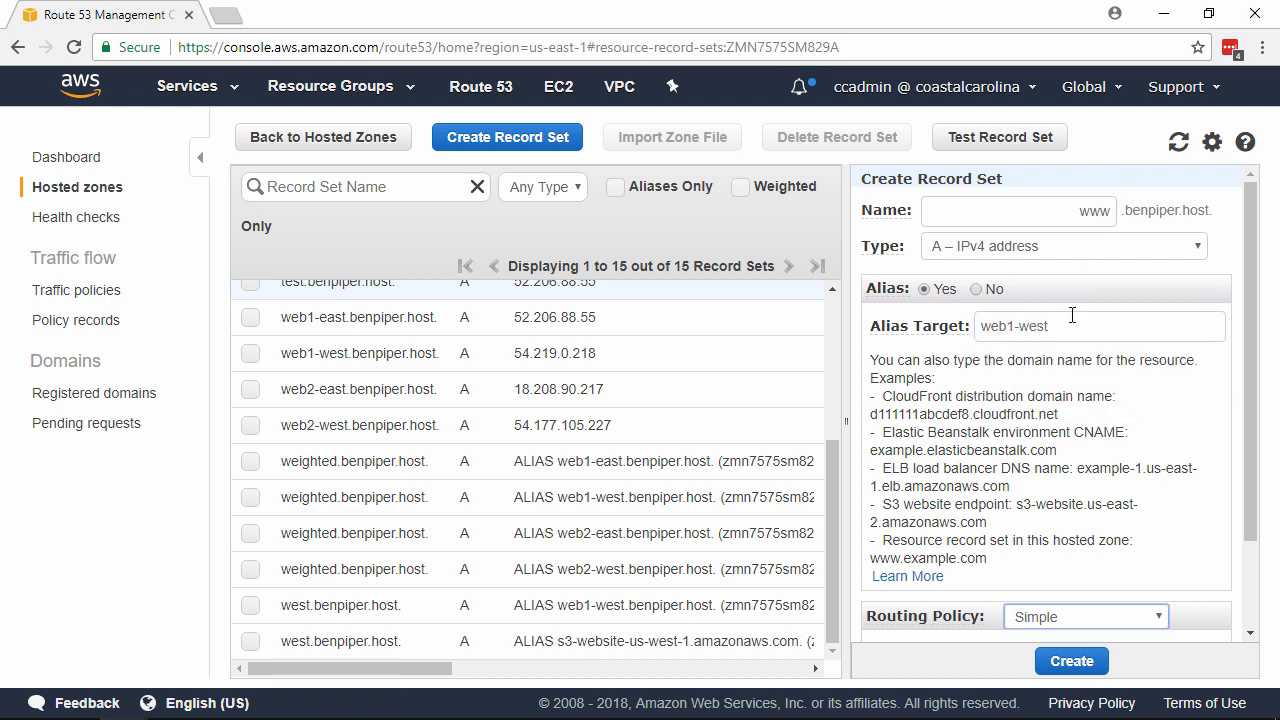
left_click(1074, 312)
left_click(1125, 385)
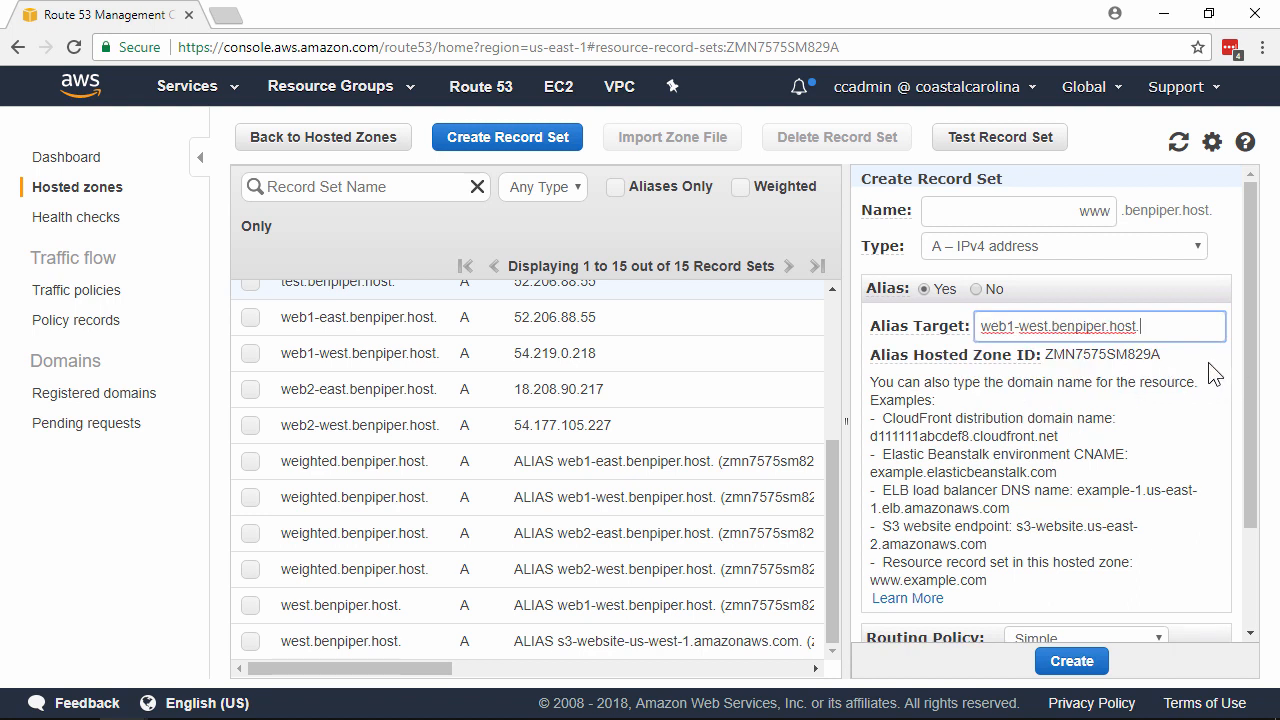
scroll(1205, 380, "down", 3)
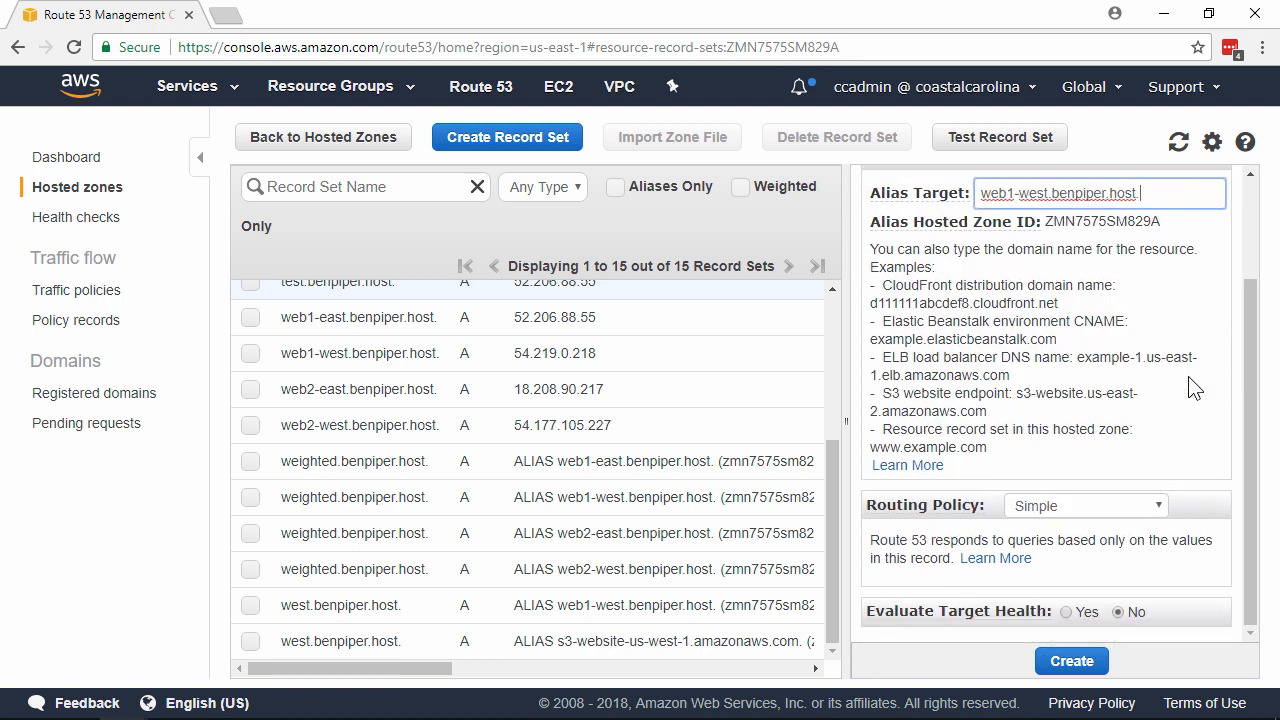
Switch the www record's routing policy to Geolocation with location United States.
left_click(1156, 504)
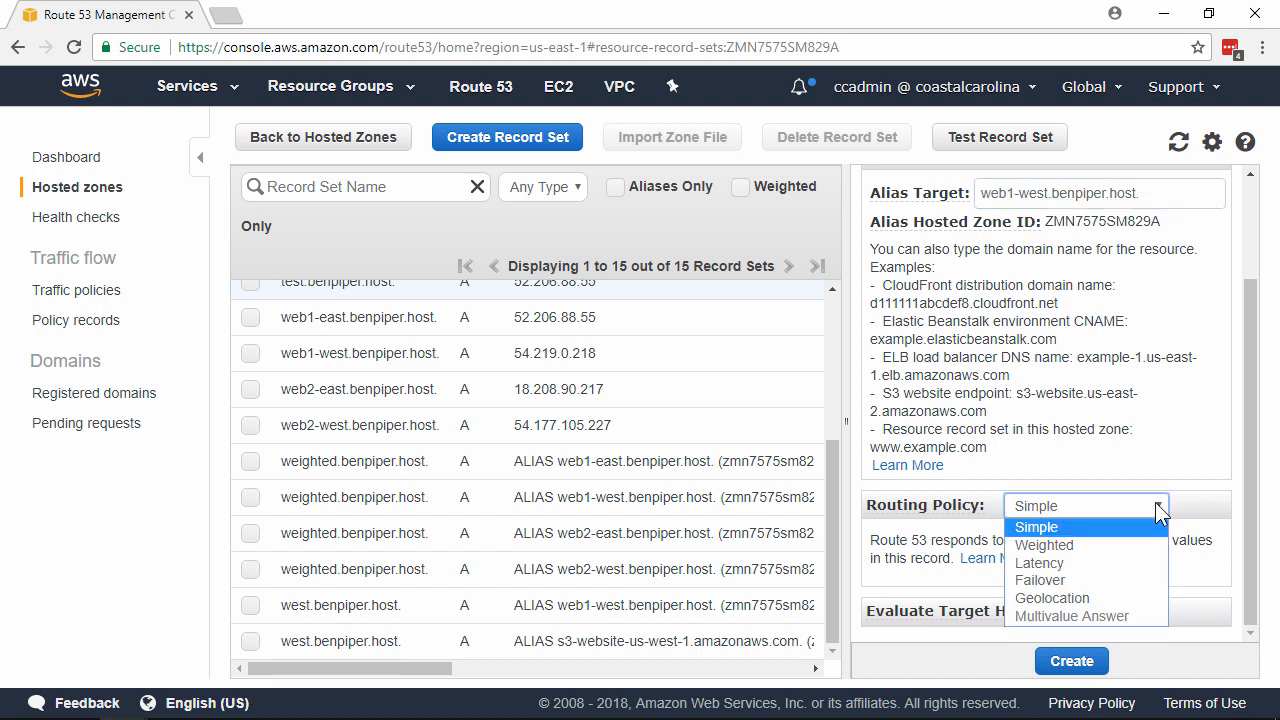
left_click(1141, 598)
scroll(1188, 413, "down", 5)
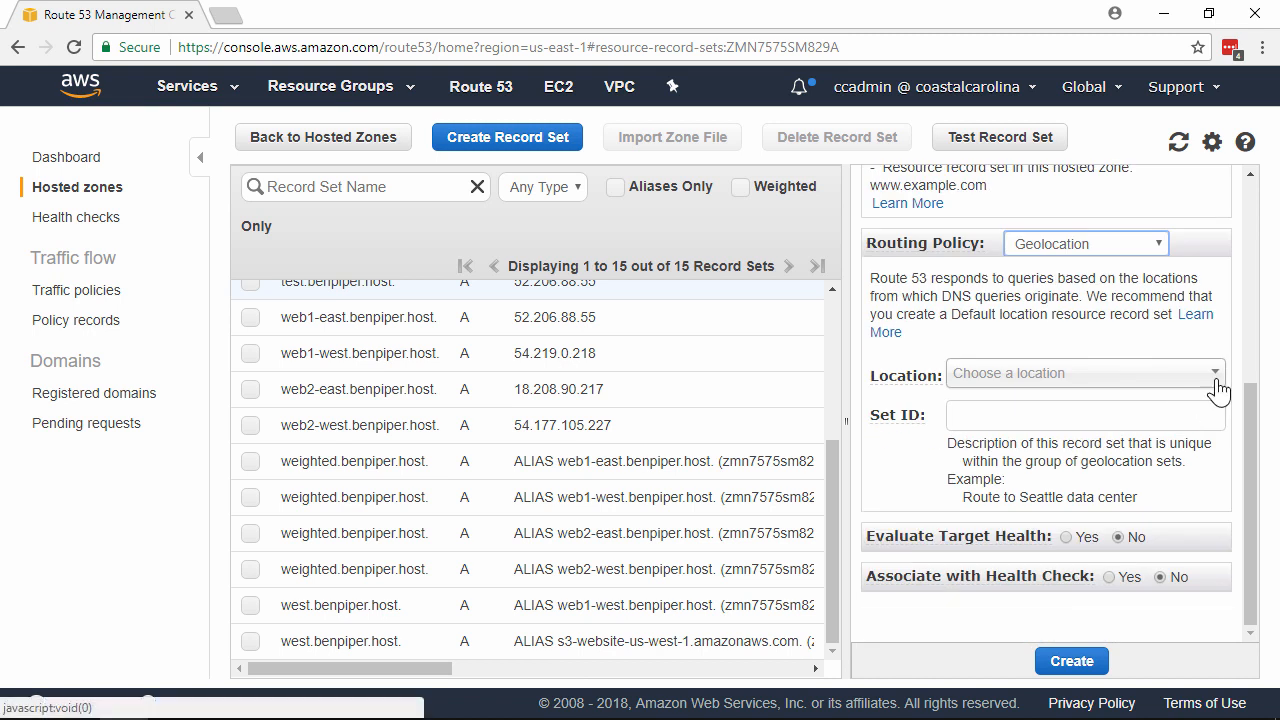
left_click(1216, 380)
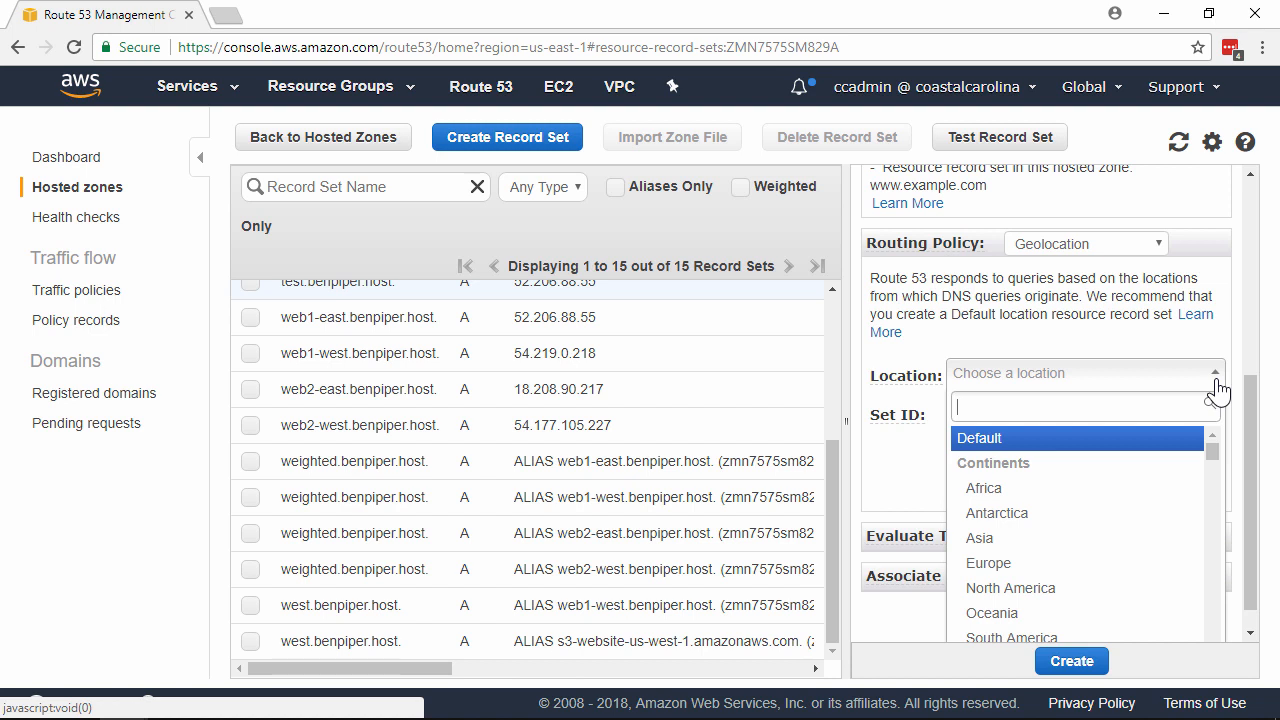
scroll(1145, 488, "down", 2)
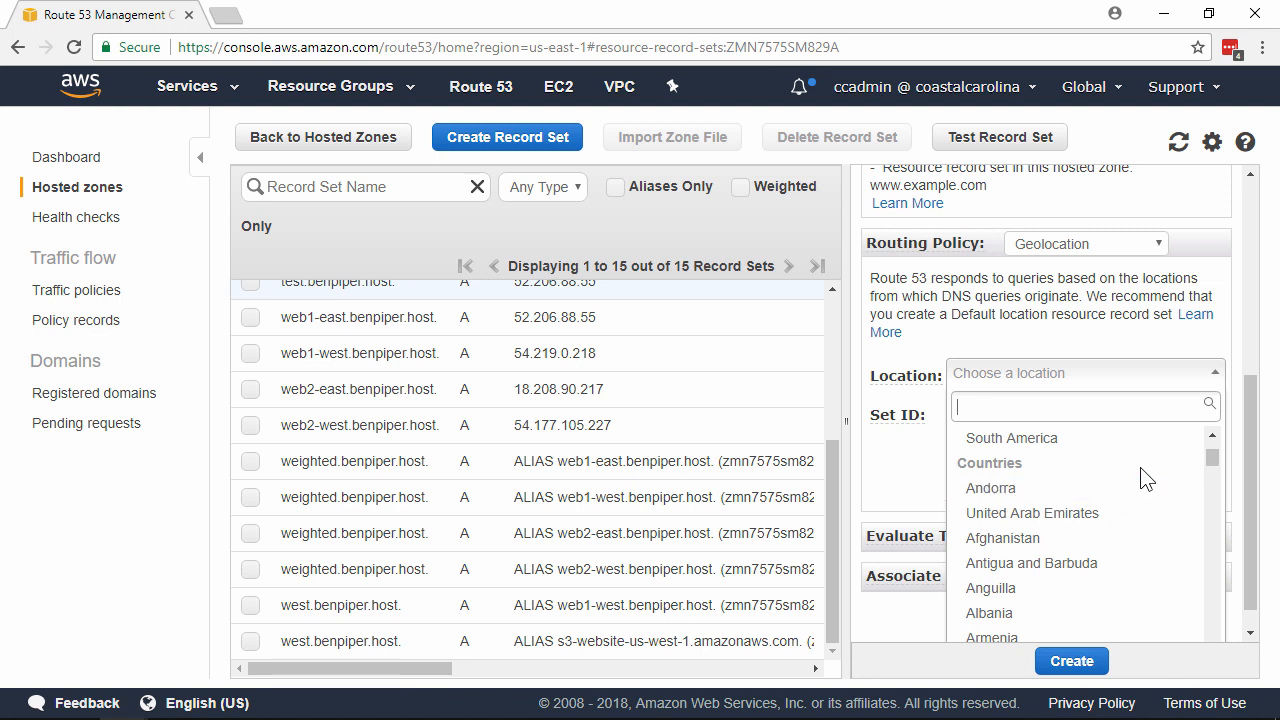
type("united ")
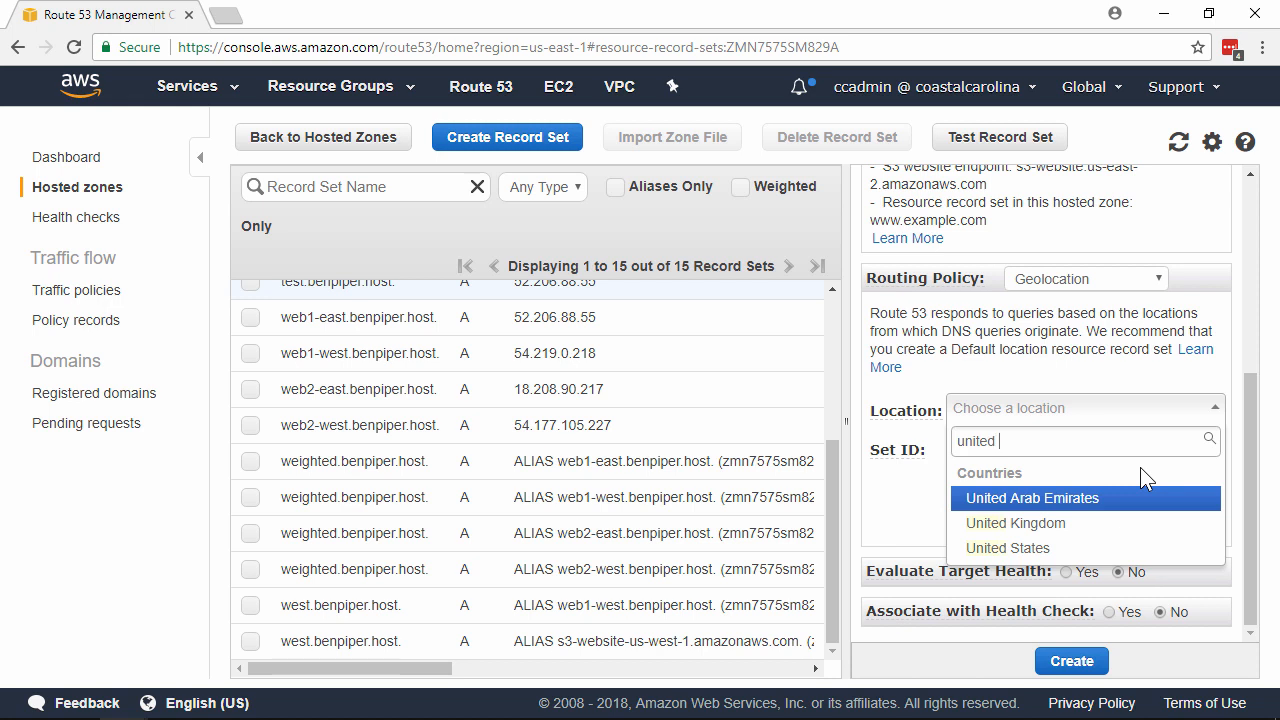
type("states")
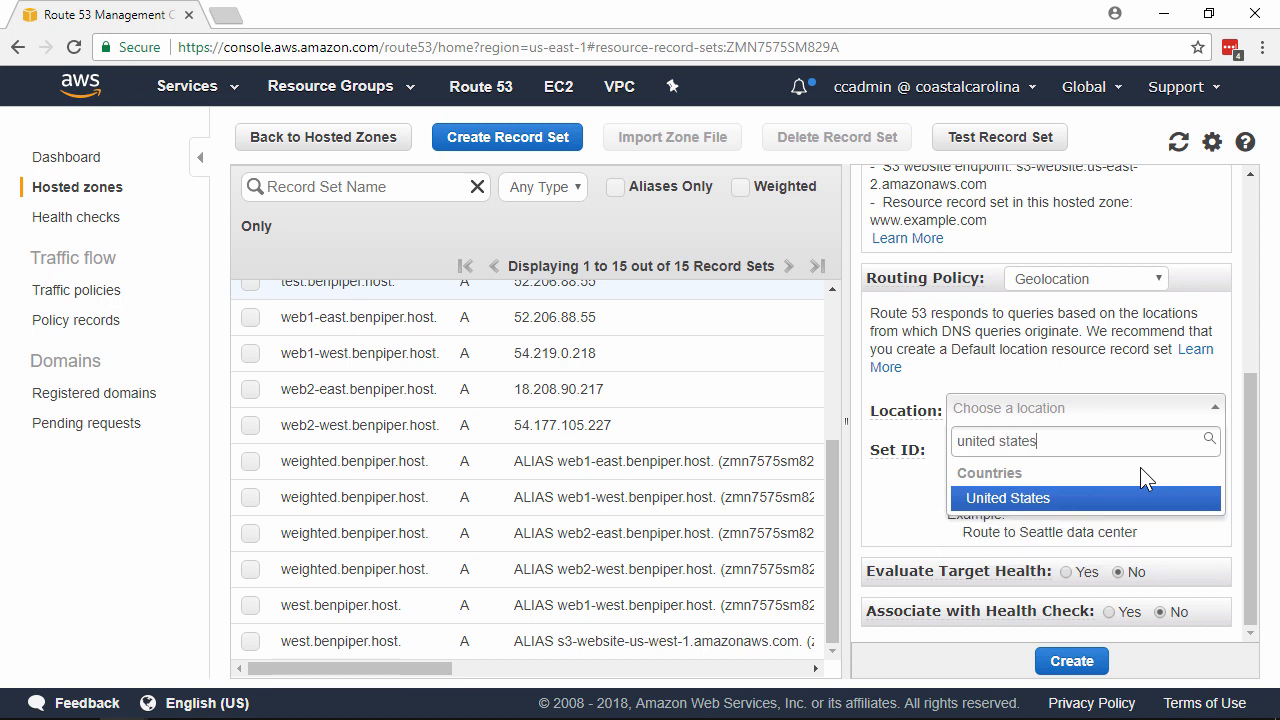
left_click(1098, 500)
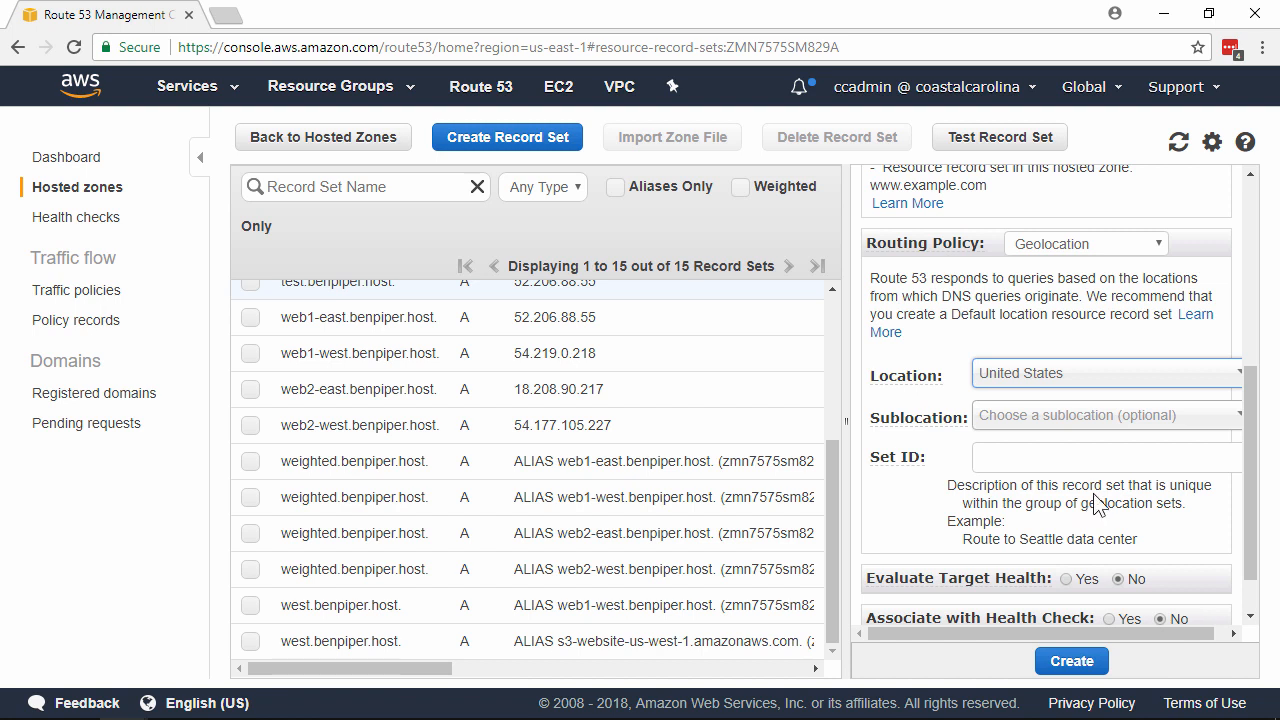
left_click_drag(822, 419, 789, 419)
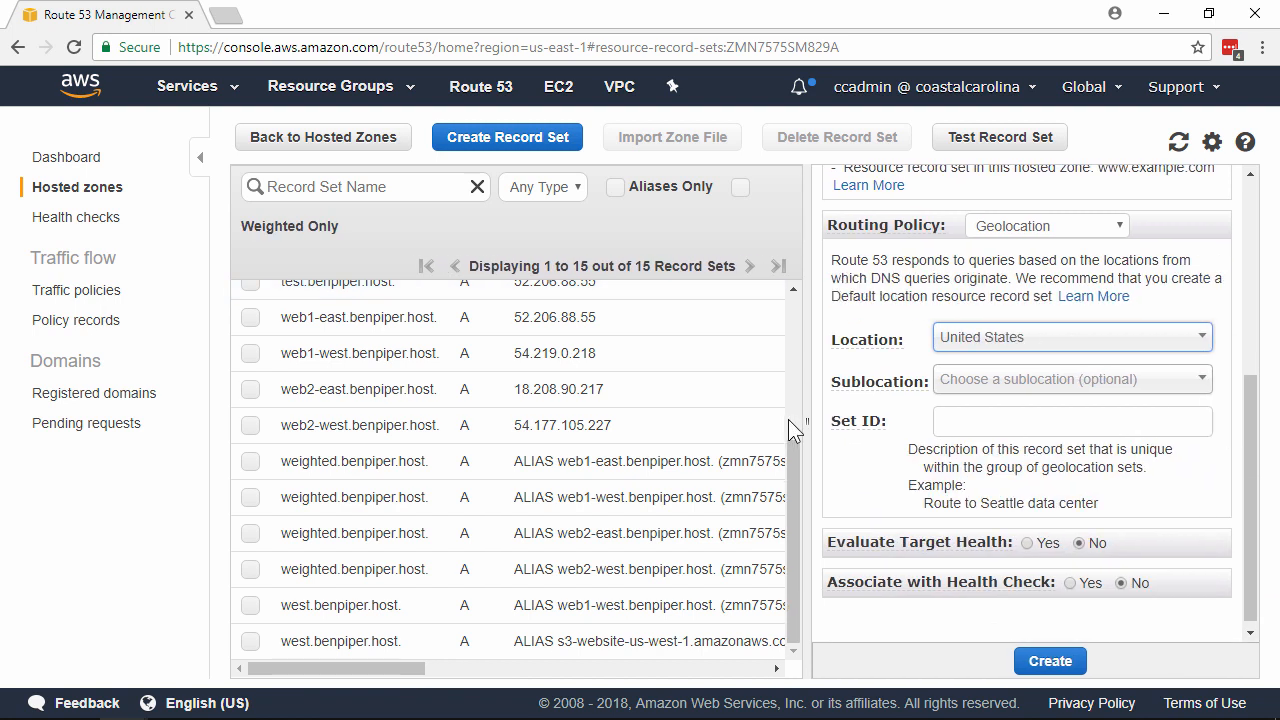
Leave Sublocation empty, set Set ID www-usa, attach the web1-west health check, and create the record.
left_click(1187, 385)
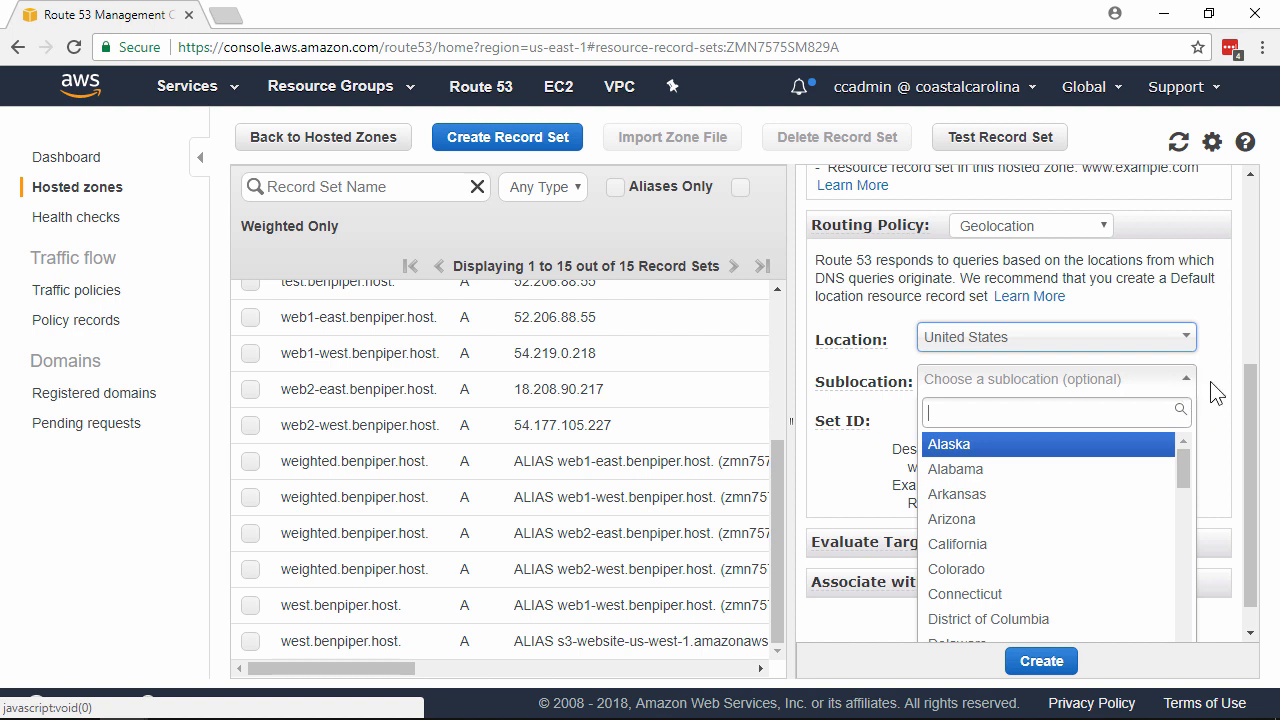
left_click(1213, 391)
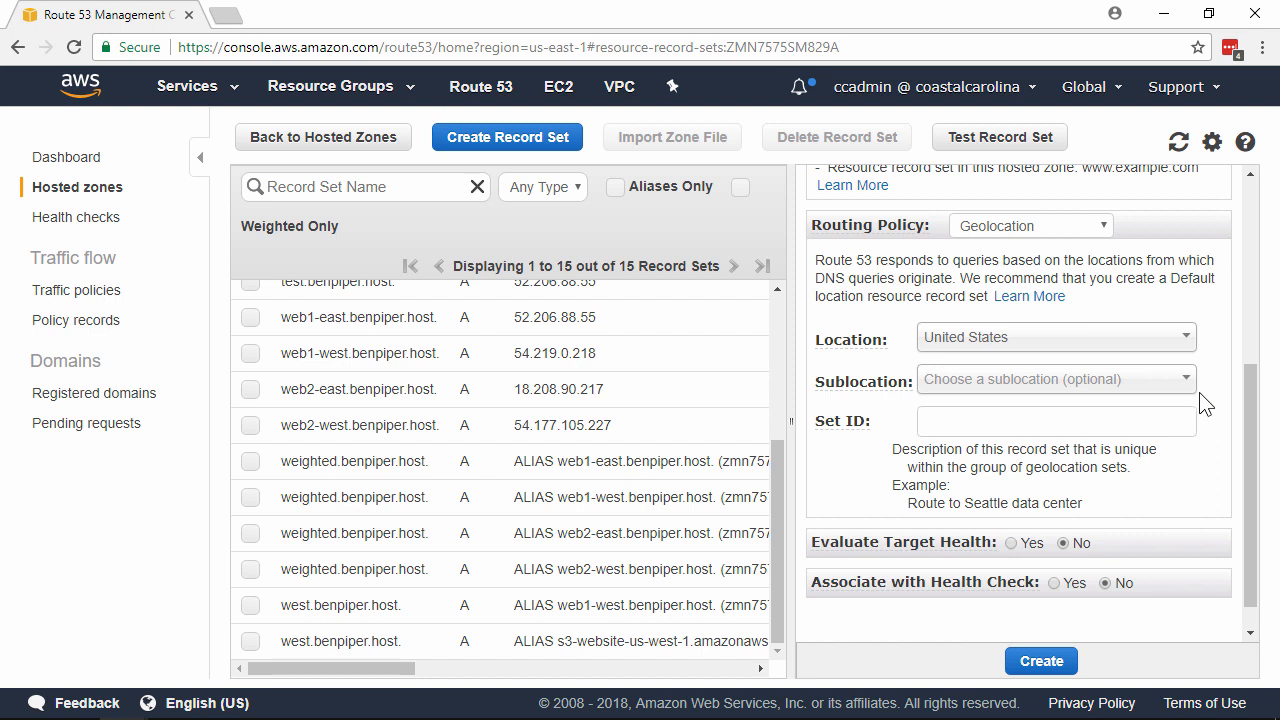
left_click(1172, 414)
type("w")
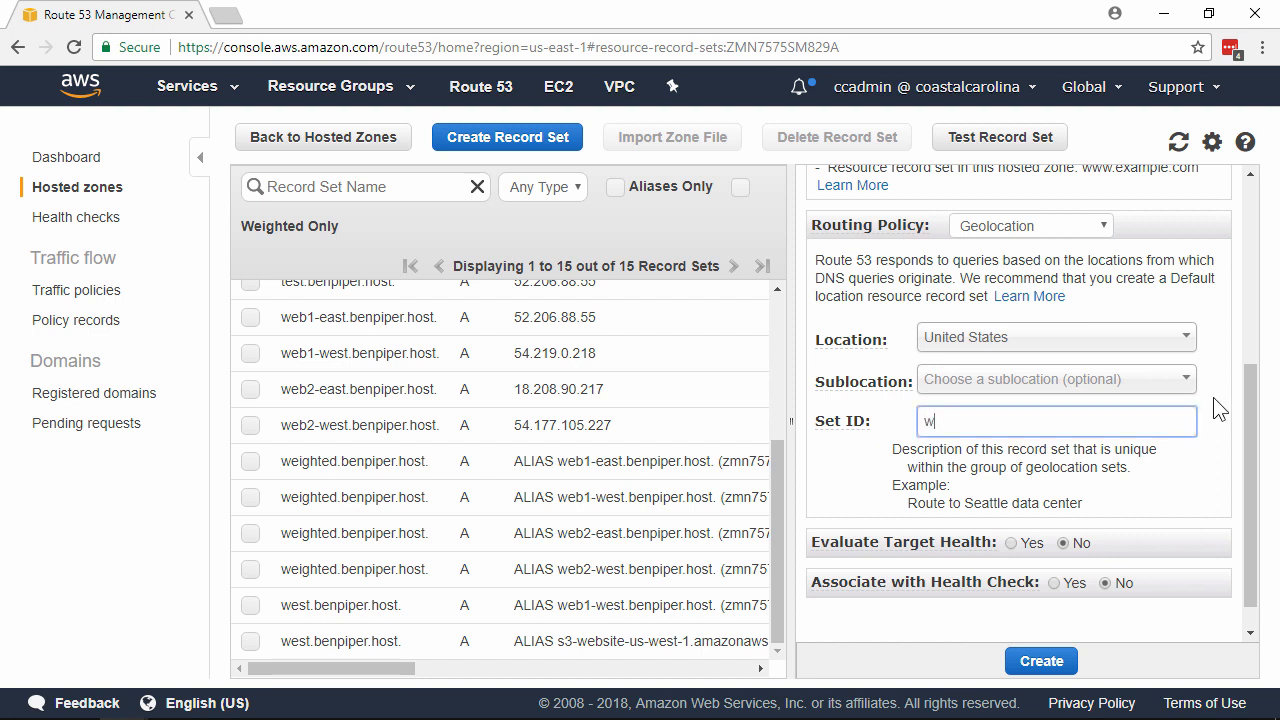
type("ww-usa")
left_click(1057, 583)
scroll(1100, 560, "down", 1)
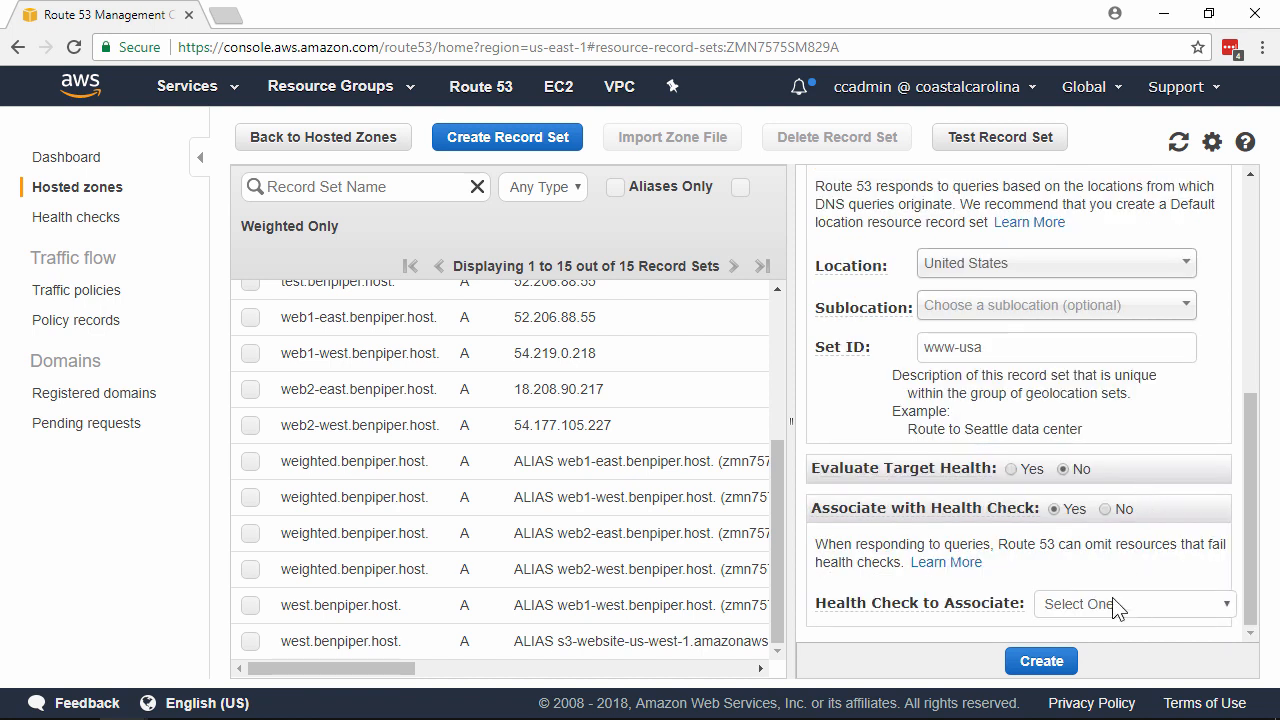
left_click(1116, 606)
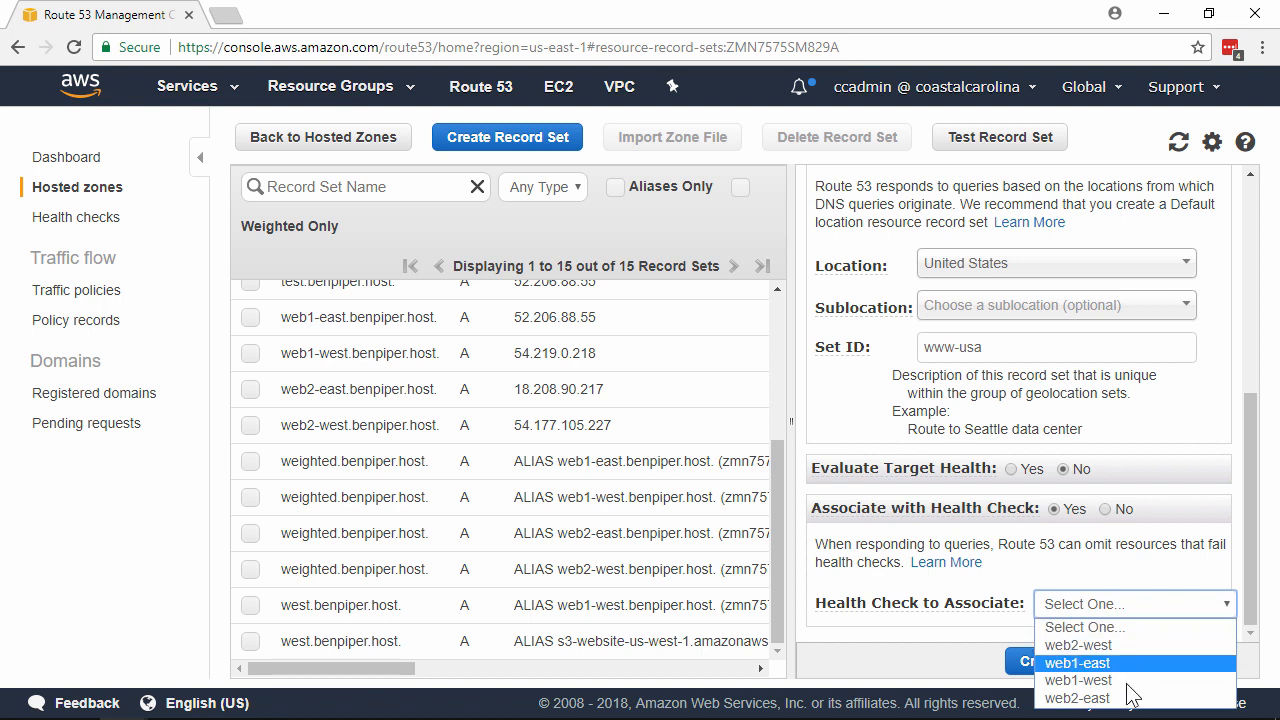
left_click(1078, 680)
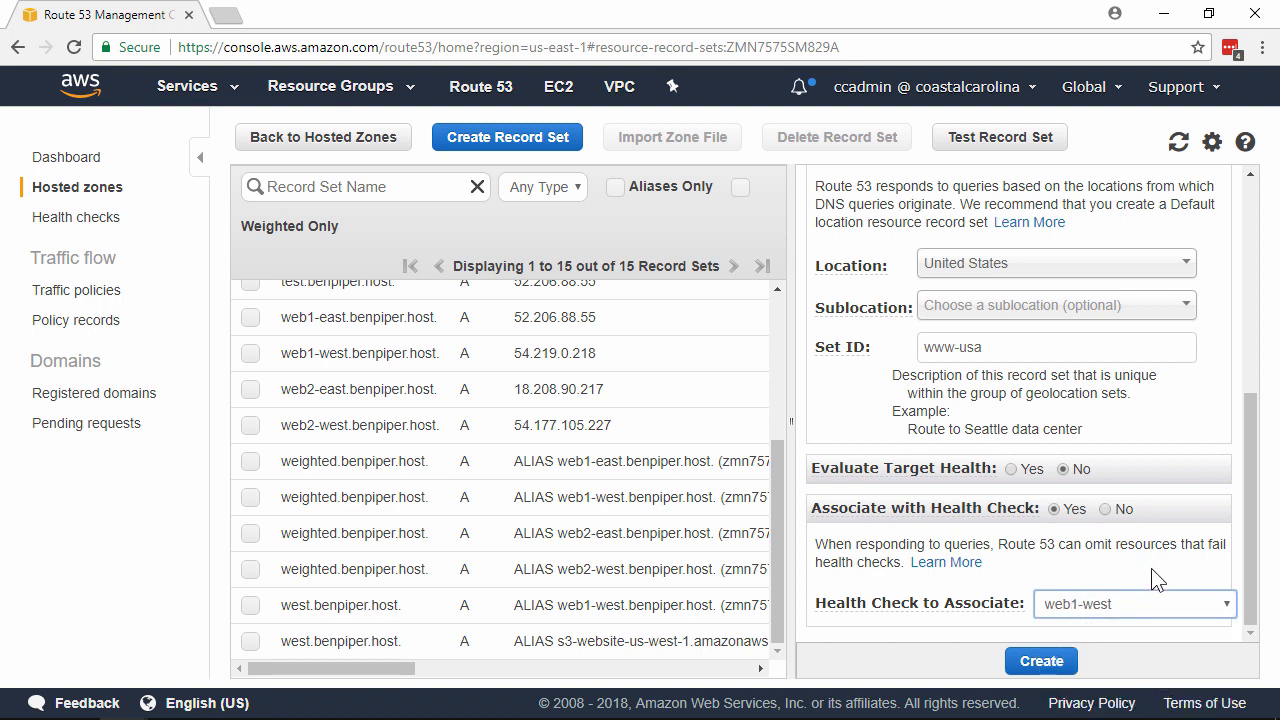
left_click(1070, 668)
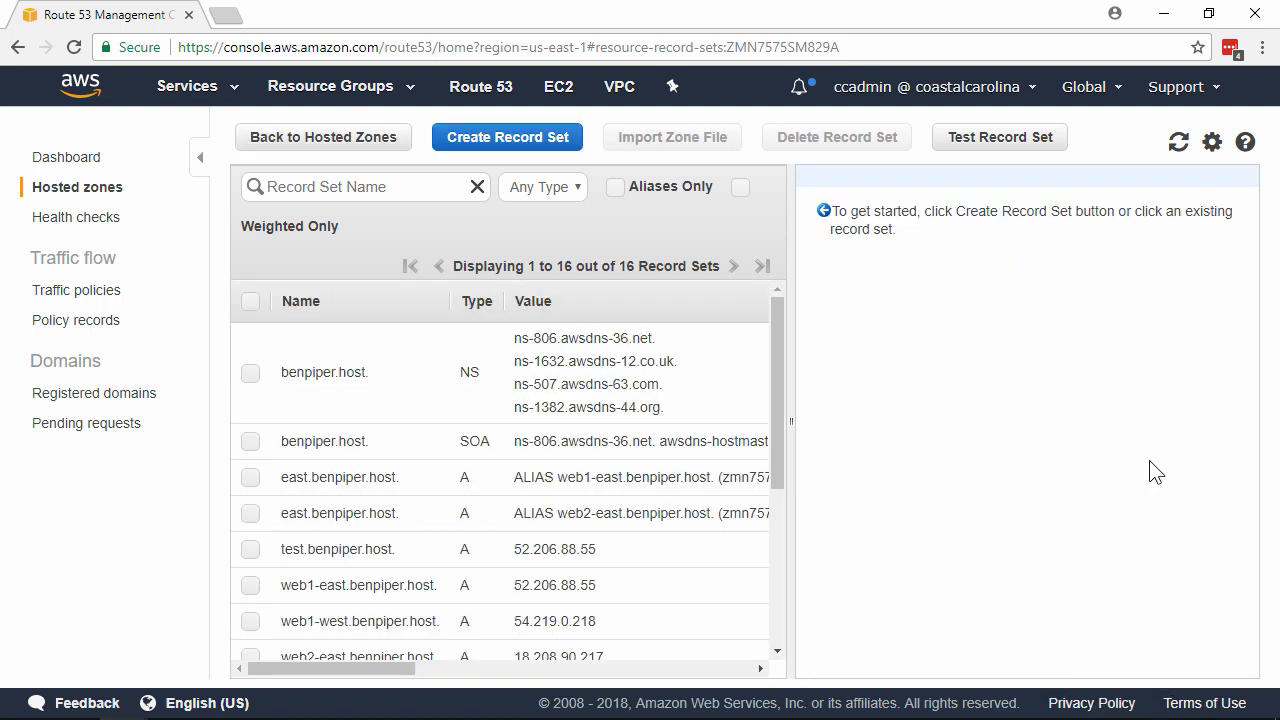
Start another record set named www, aliased to web1-east.benpiper.host.
left_click(508, 137)
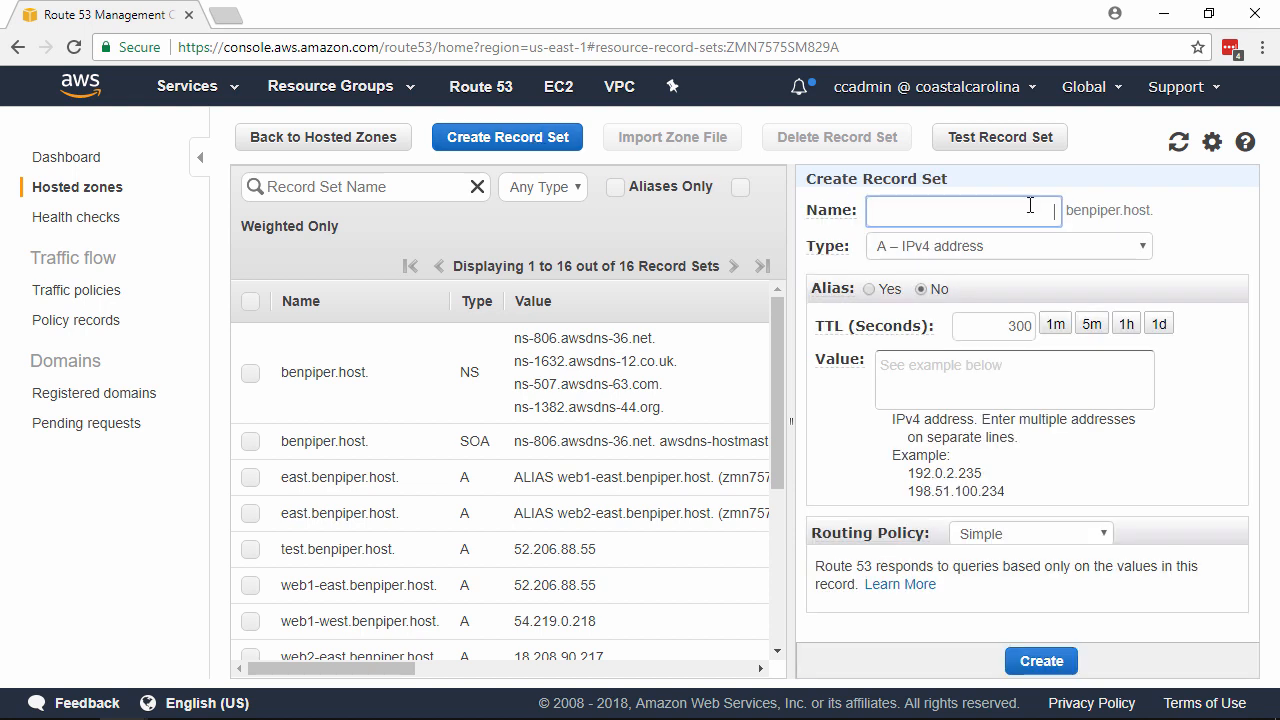
type("www")
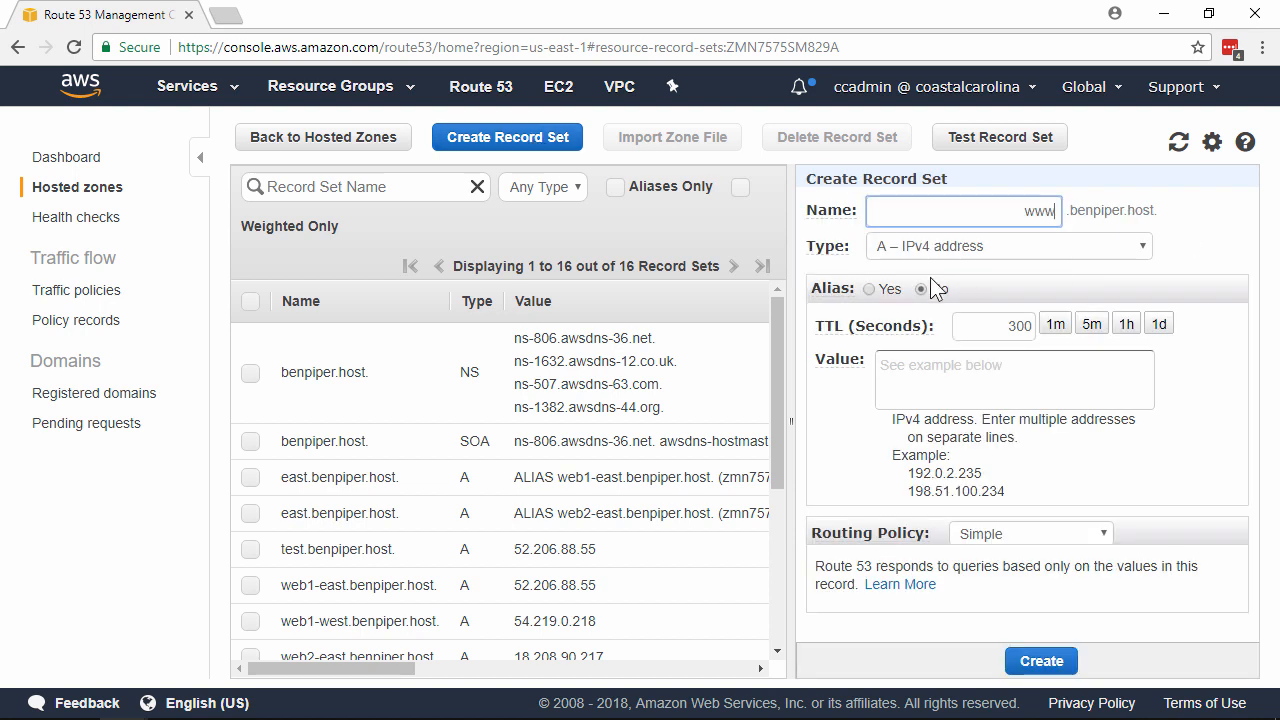
left_click(869, 291)
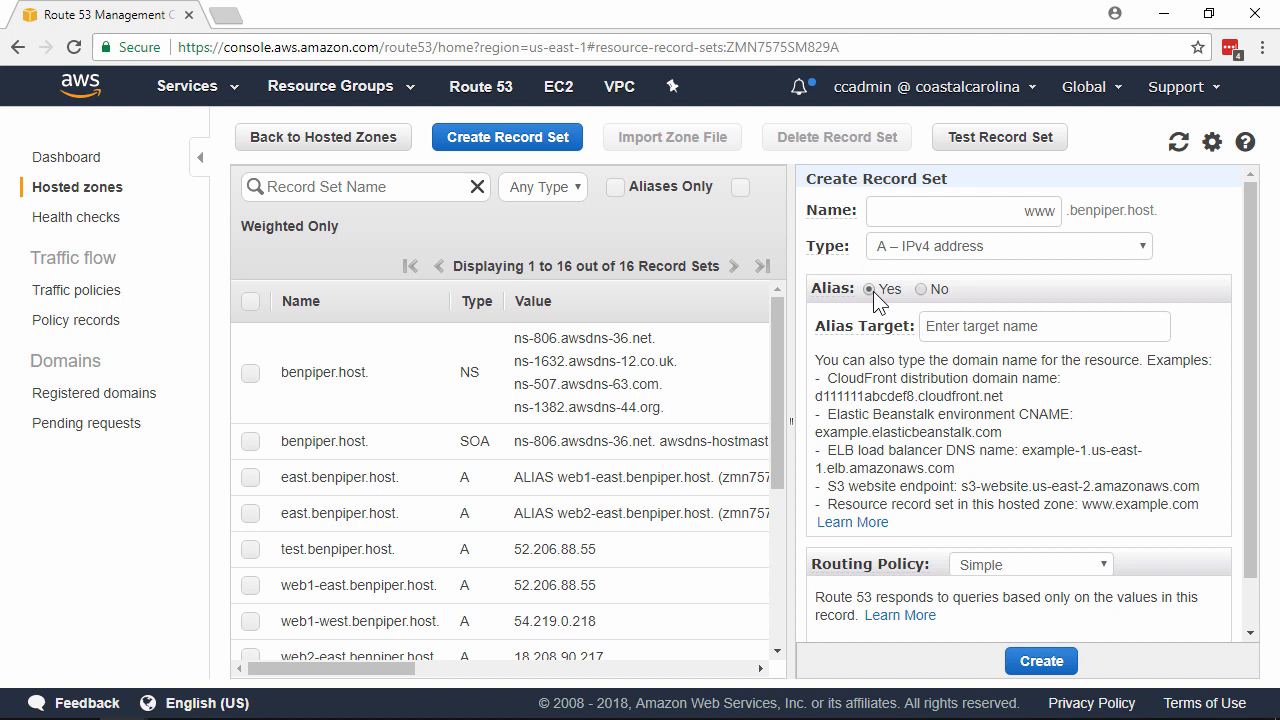
left_click(1033, 326)
type("web1-east")
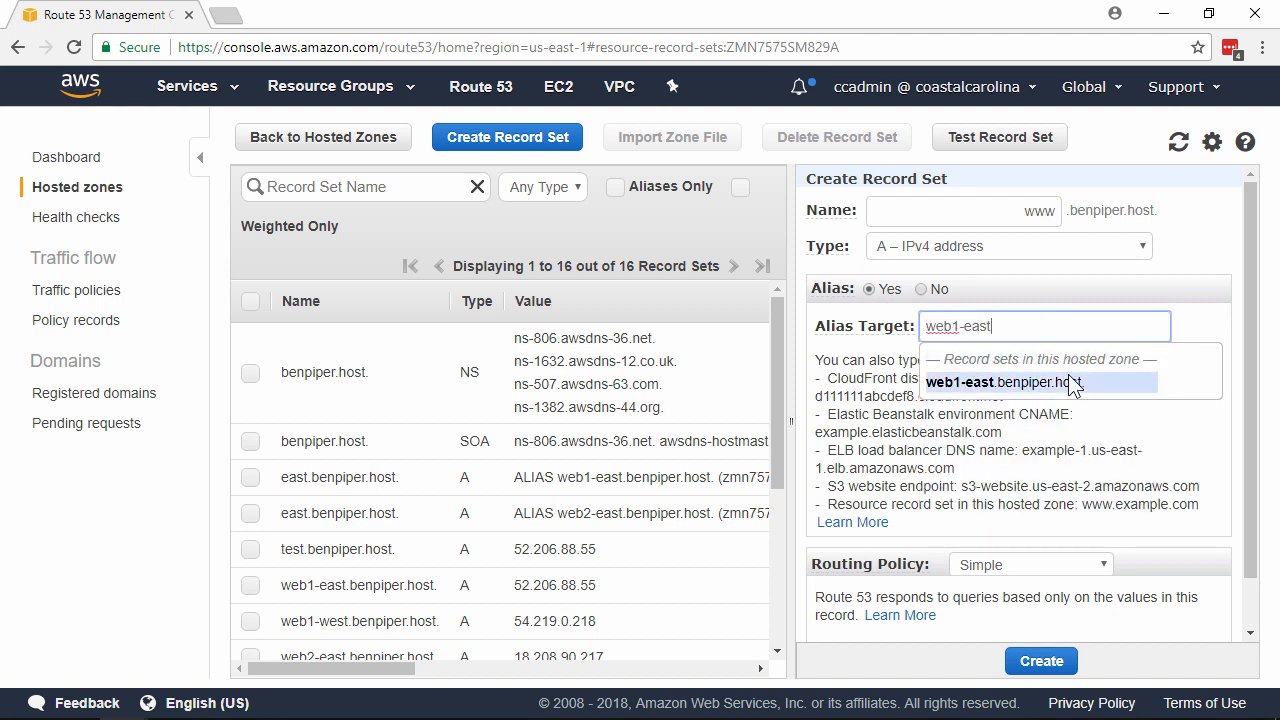
left_click(1068, 378)
Set this www record's routing policy to Geolocation.
scroll(1200, 362, "down", 1)
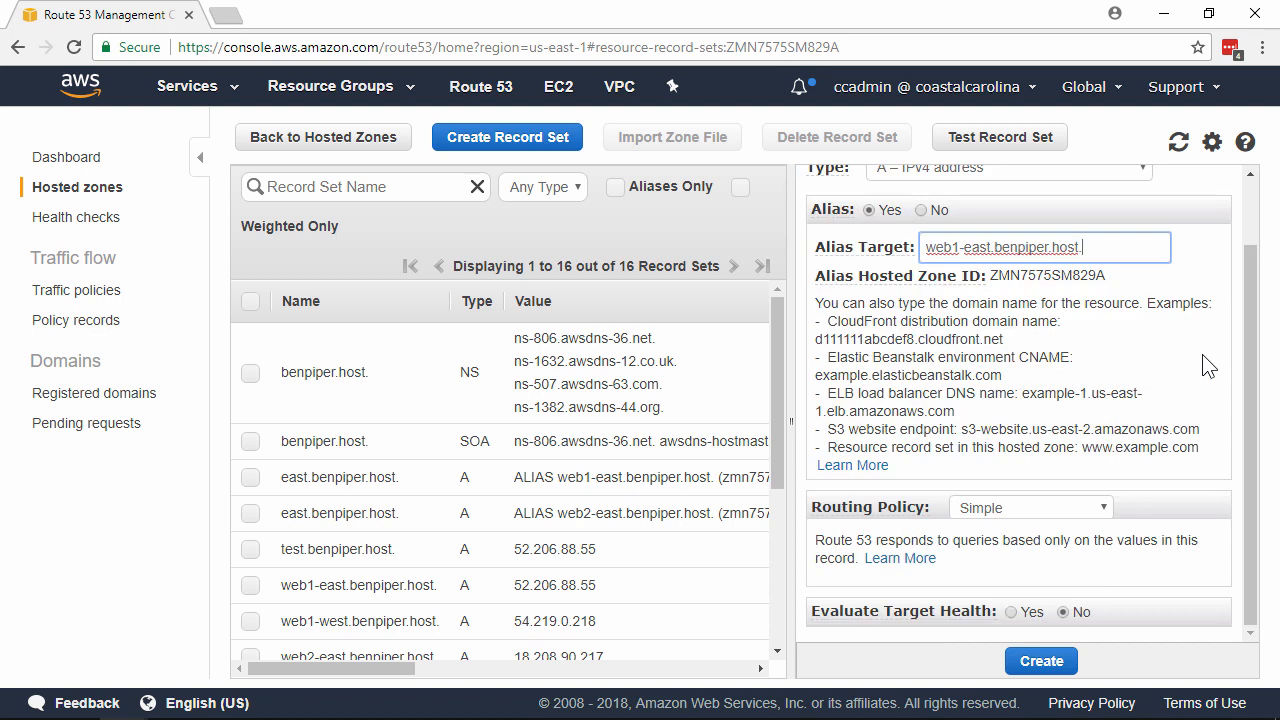
left_click(1085, 510)
left_click(1049, 594)
scroll(1163, 428, "down", 3)
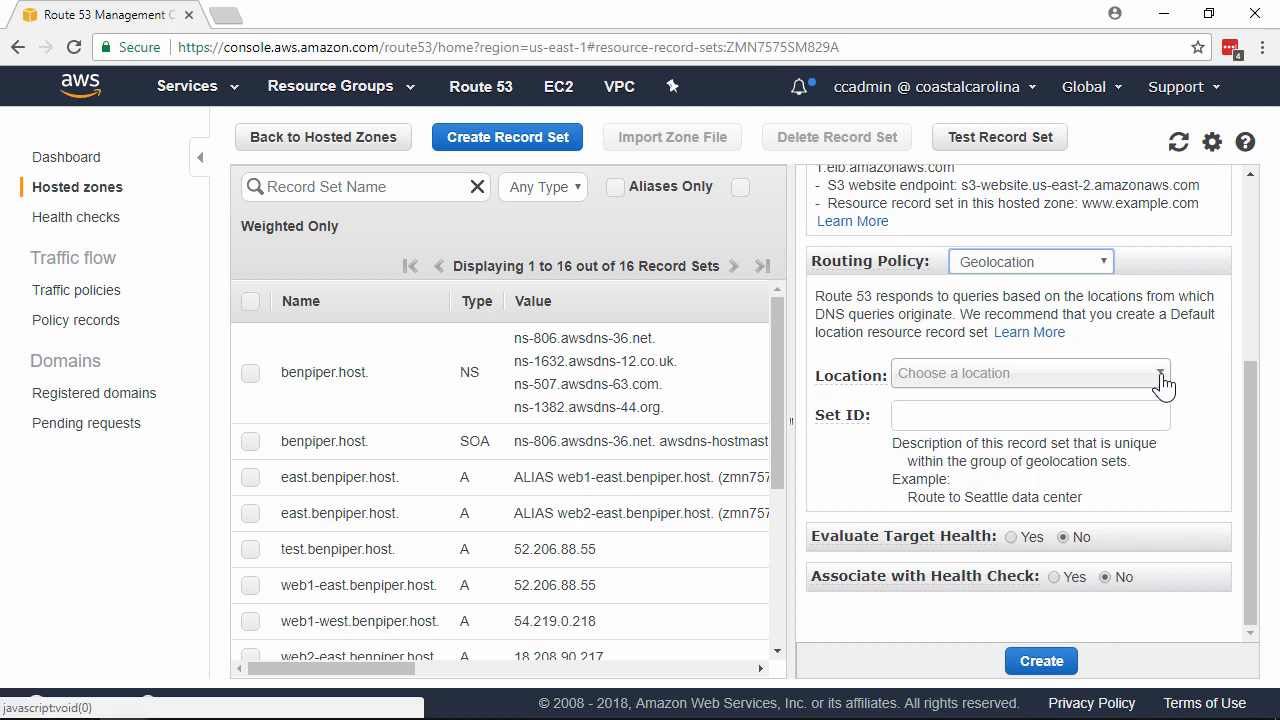
Set the location to United States with sublocation South Carolina.
left_click(1163, 385)
type("united")
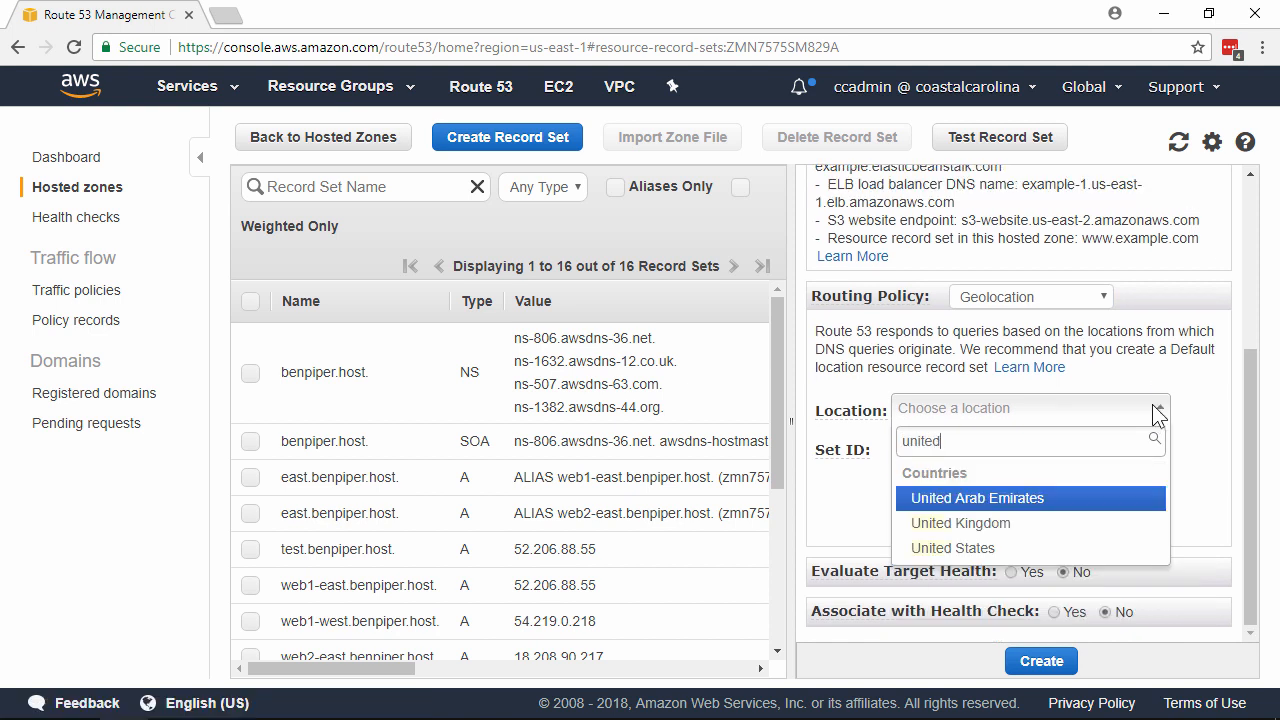
left_click(1013, 548)
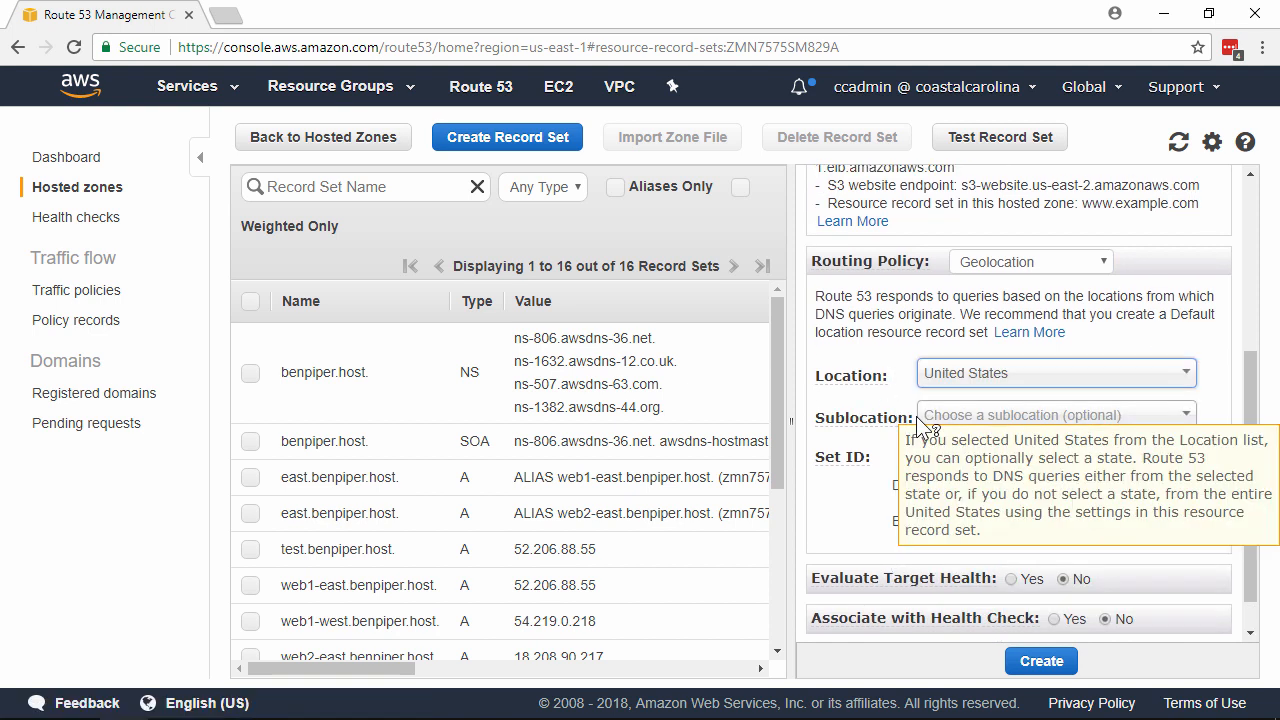
left_click(1195, 418)
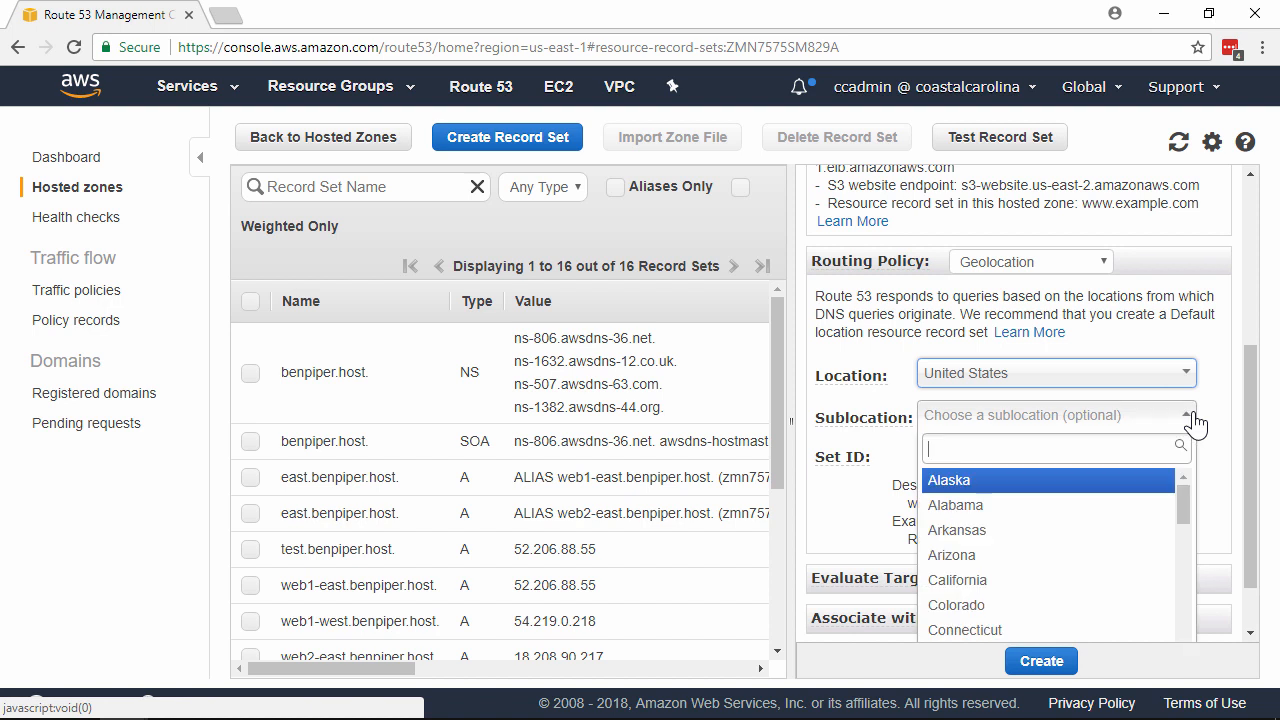
type("south")
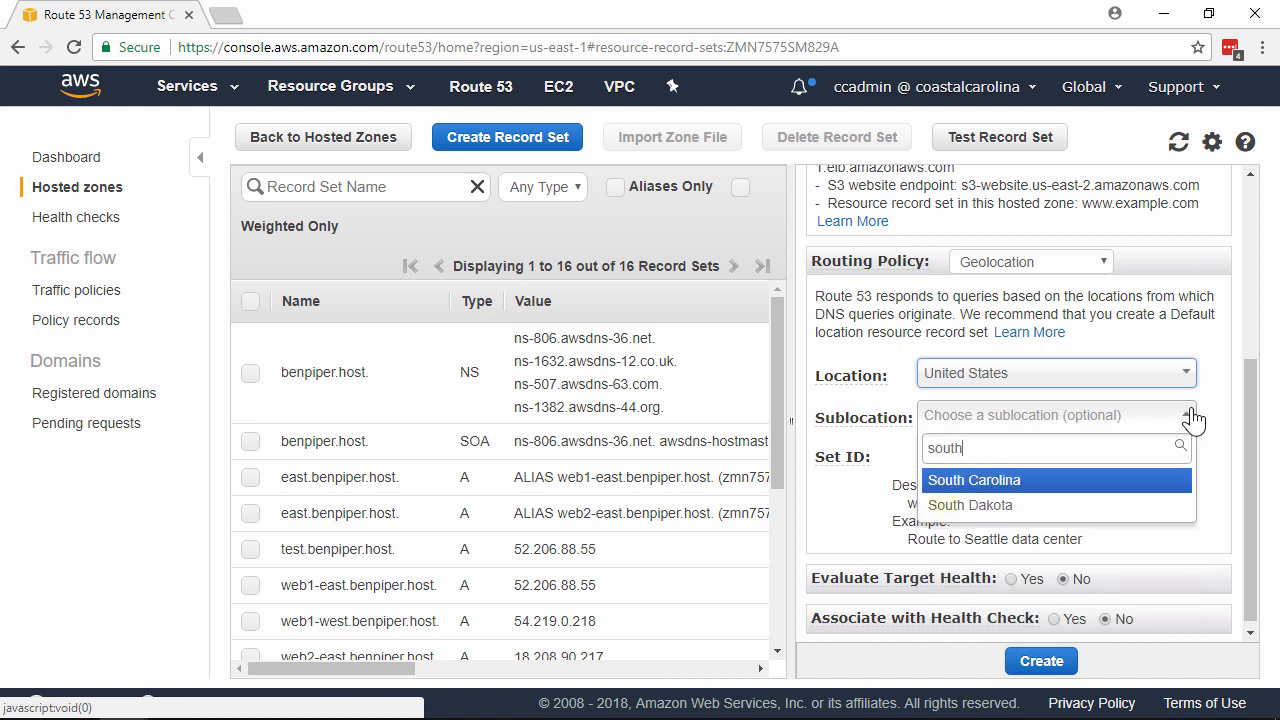
left_click(1108, 482)
Give it Set ID www-usa-sc and the web1-east health check, then create it.
left_click(1106, 458)
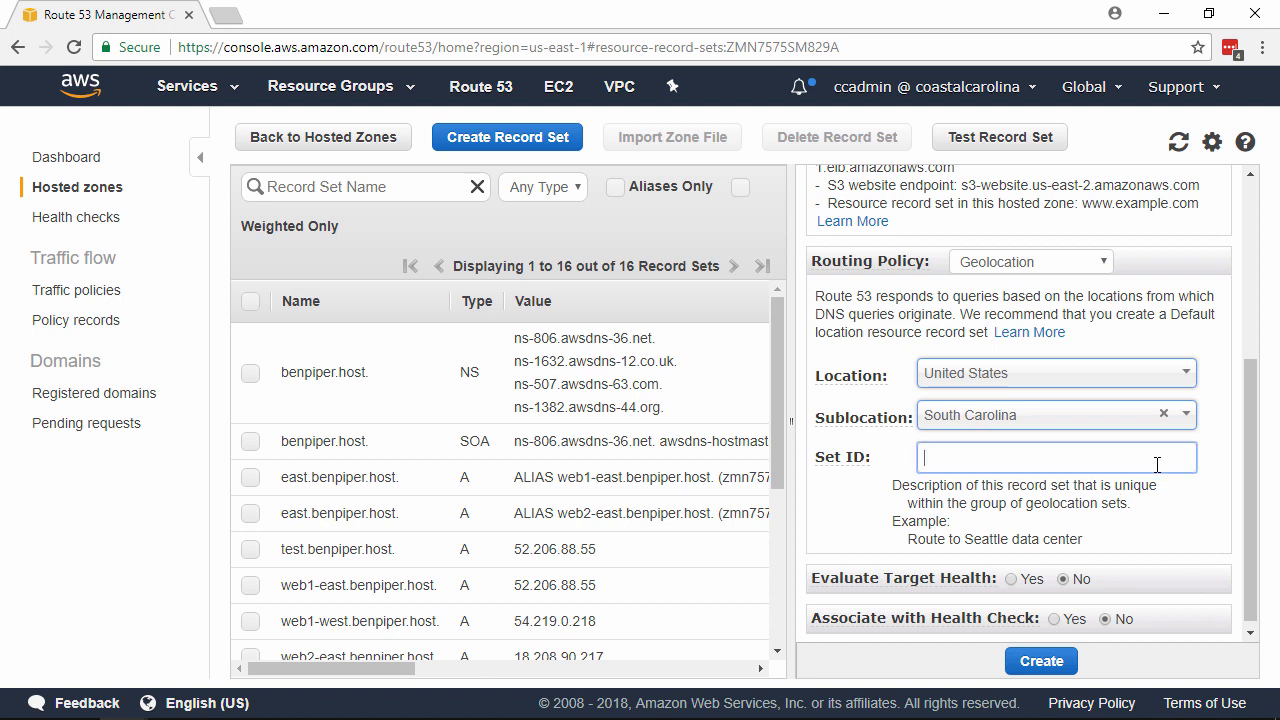
type("www-")
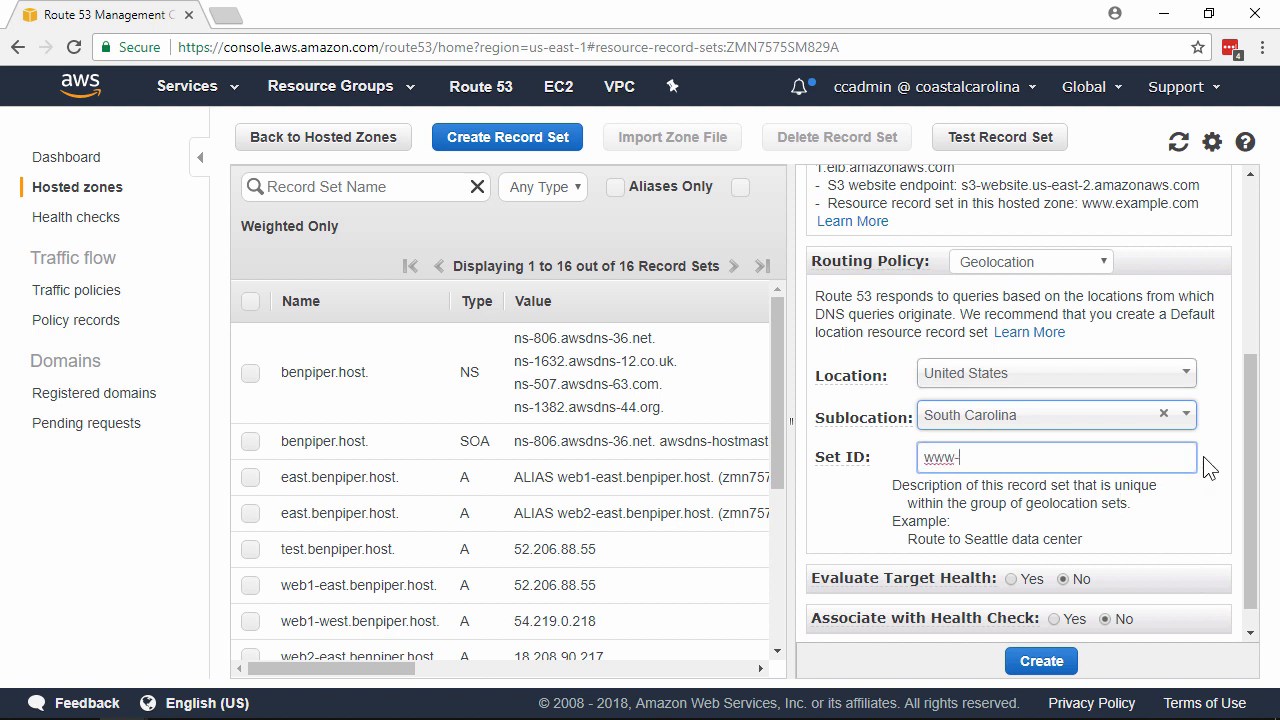
type("usa-sc")
scroll(1212, 455, "down", 1)
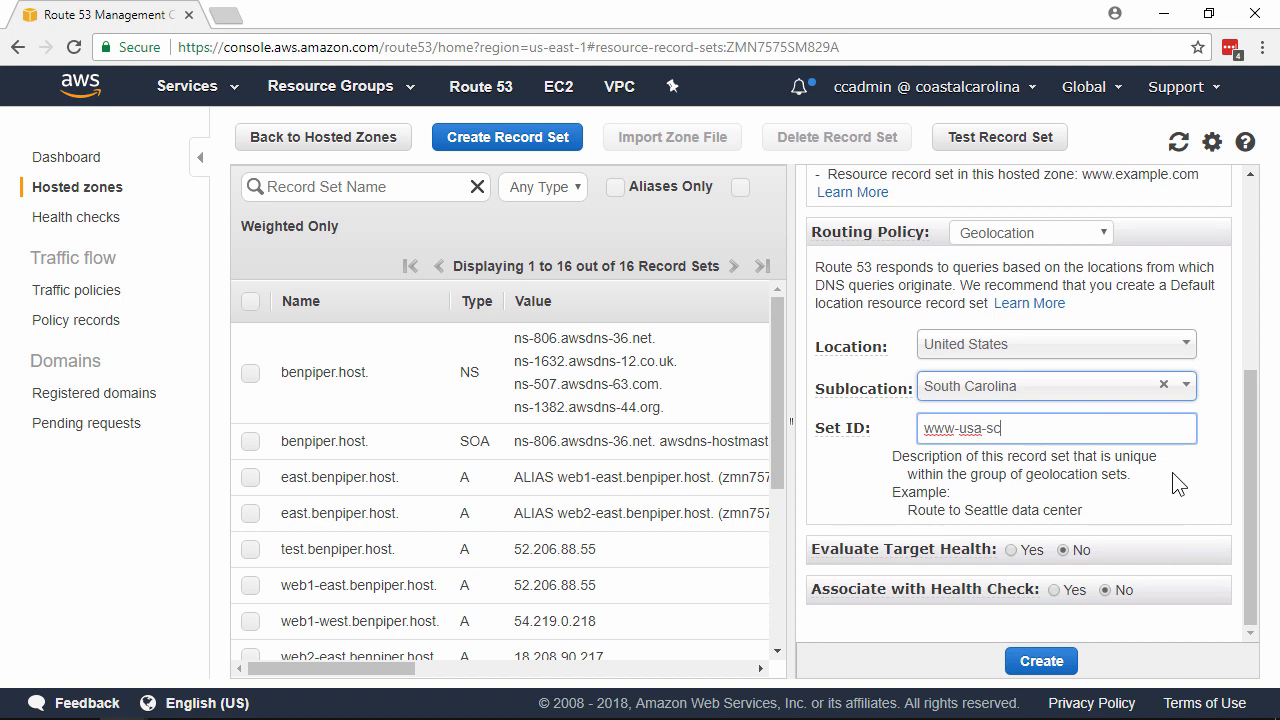
left_click(1134, 530)
scroll(1134, 520, "down", 1)
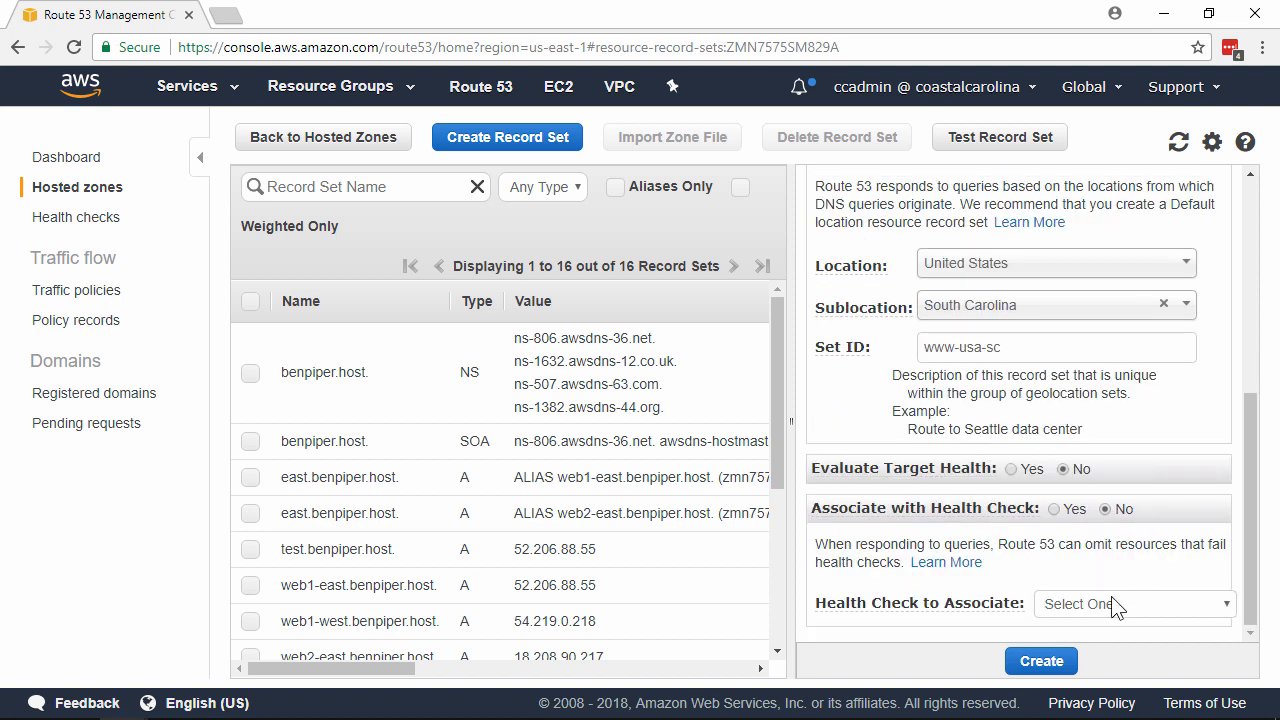
left_click(1108, 603)
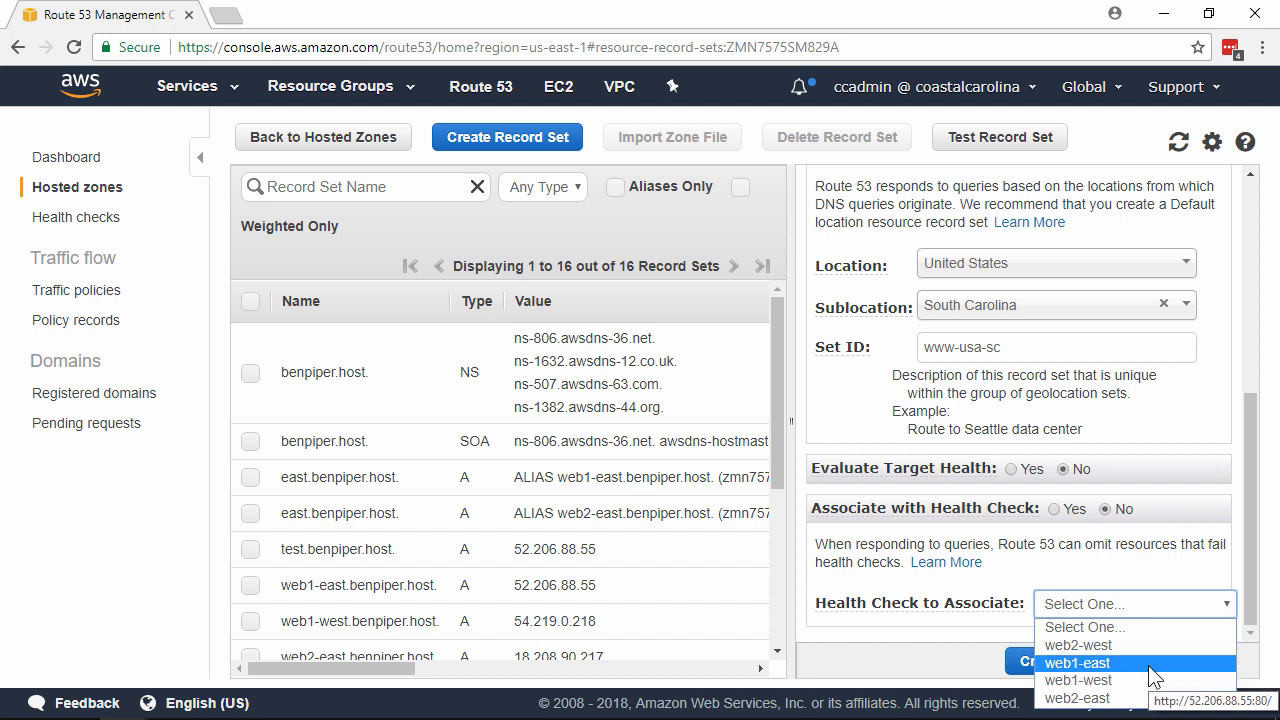
left_click(1155, 663)
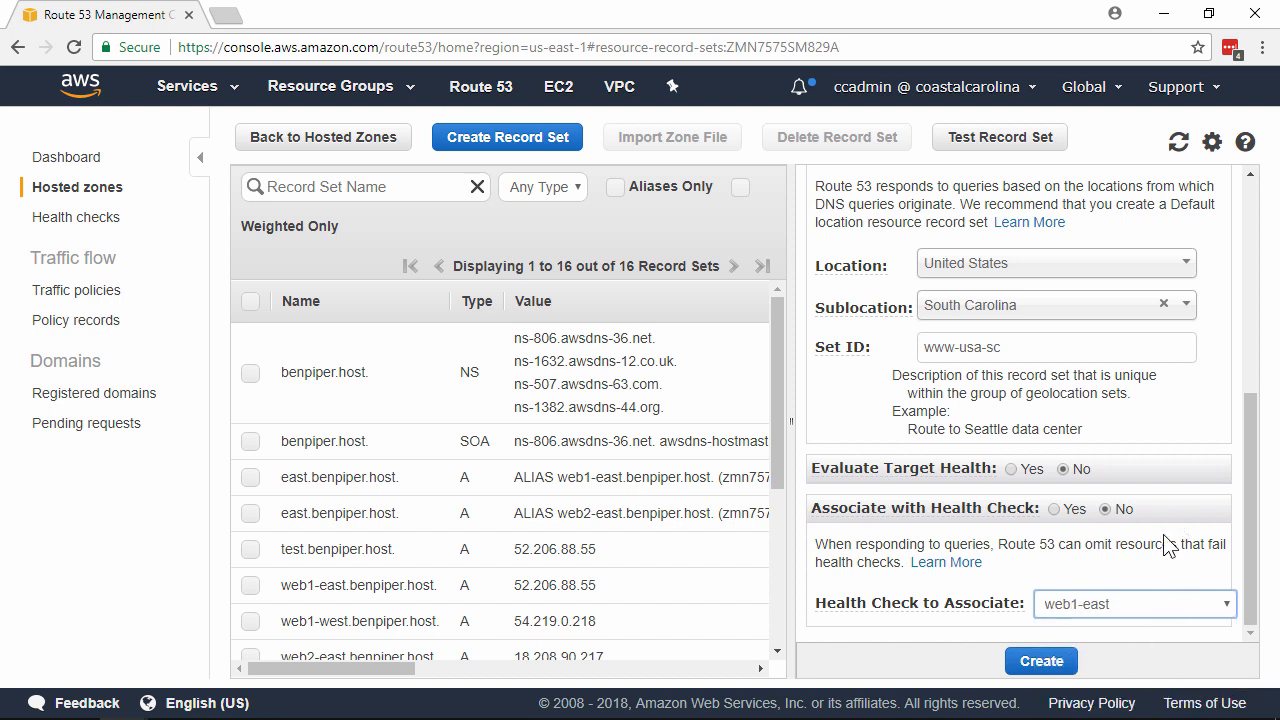
left_click(1042, 661)
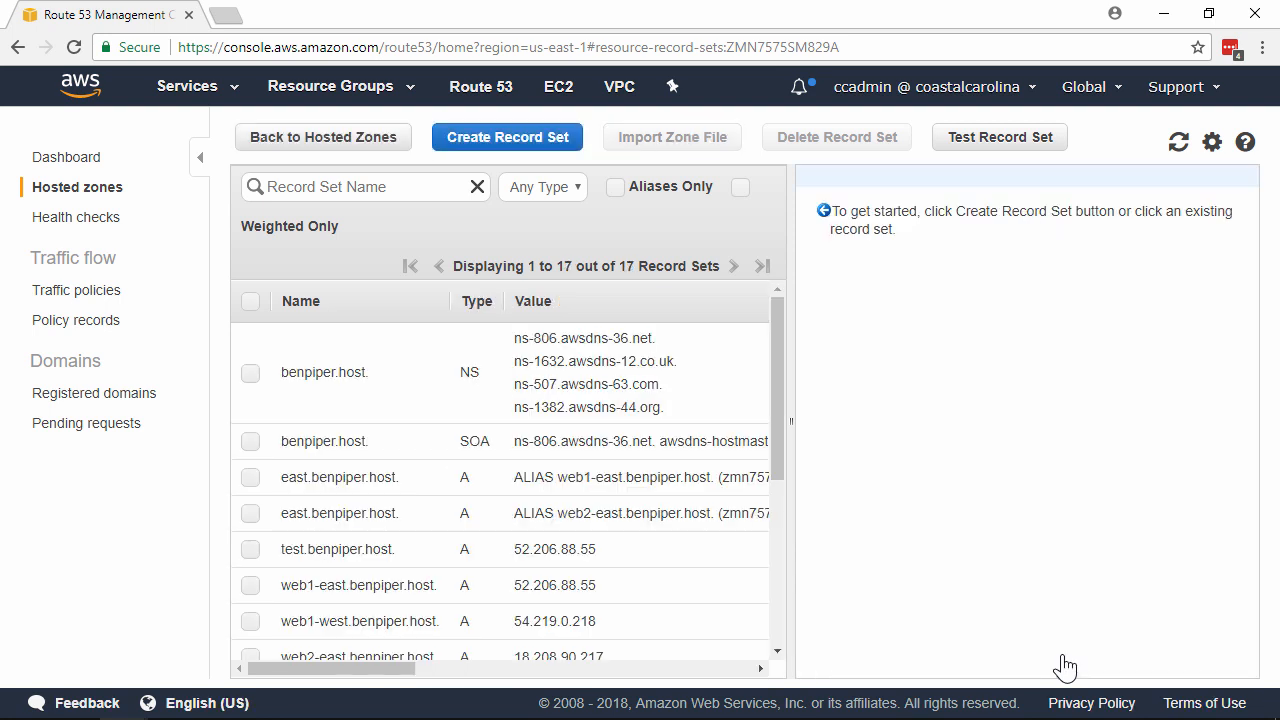
Widen and scroll the record table to reveal the US and US (SC) www records.
left_click_drag(791, 409, 900, 434)
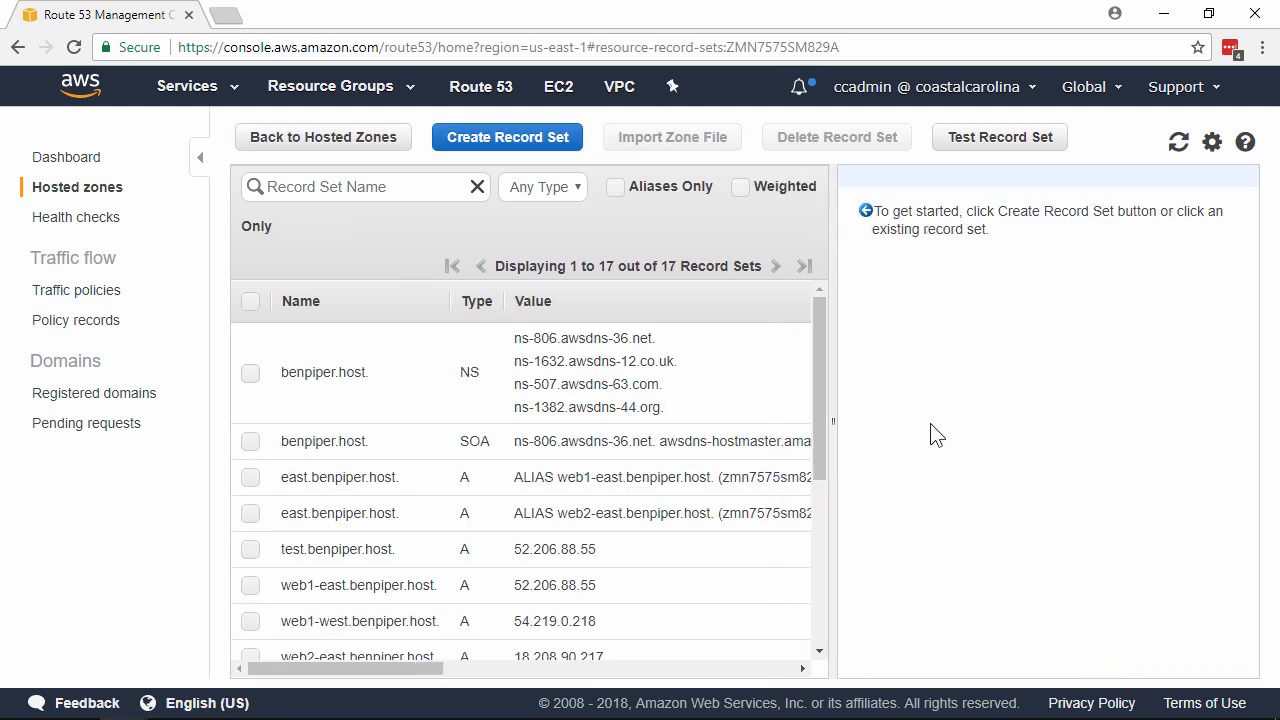
left_click_drag(400, 677, 716, 668)
left_click_drag(826, 345, 833, 529)
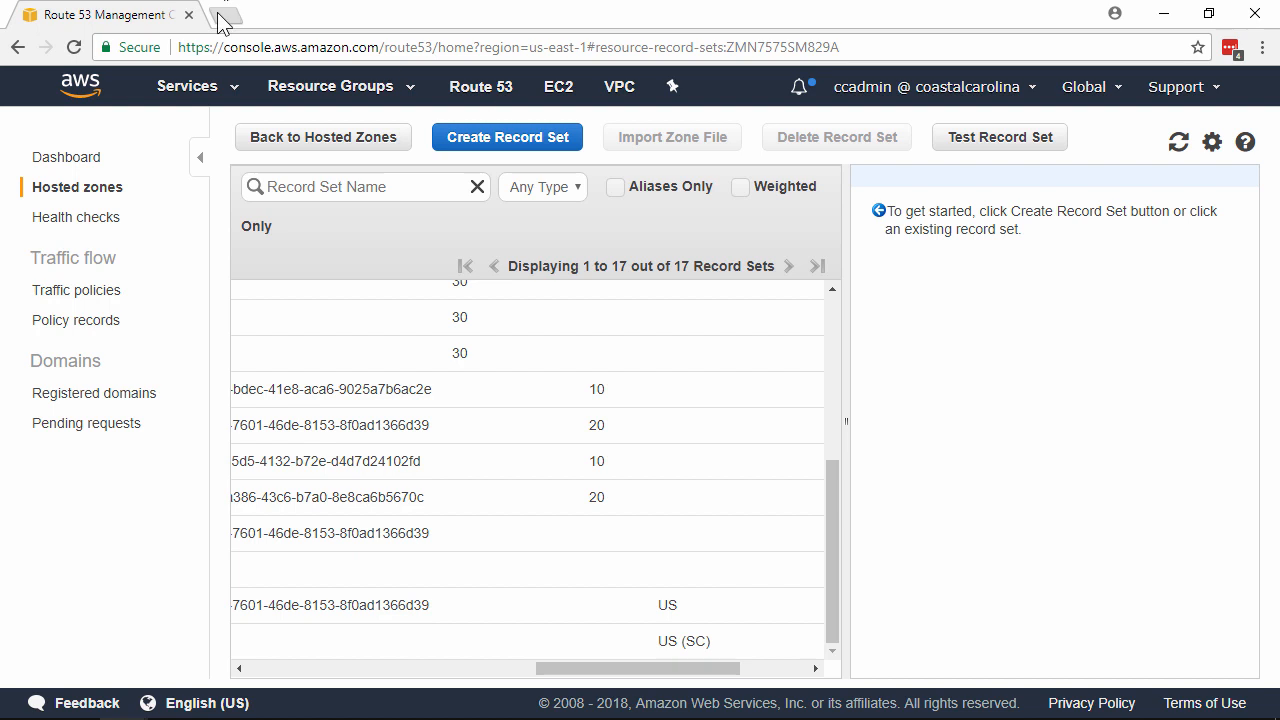
key("ctrl+t")
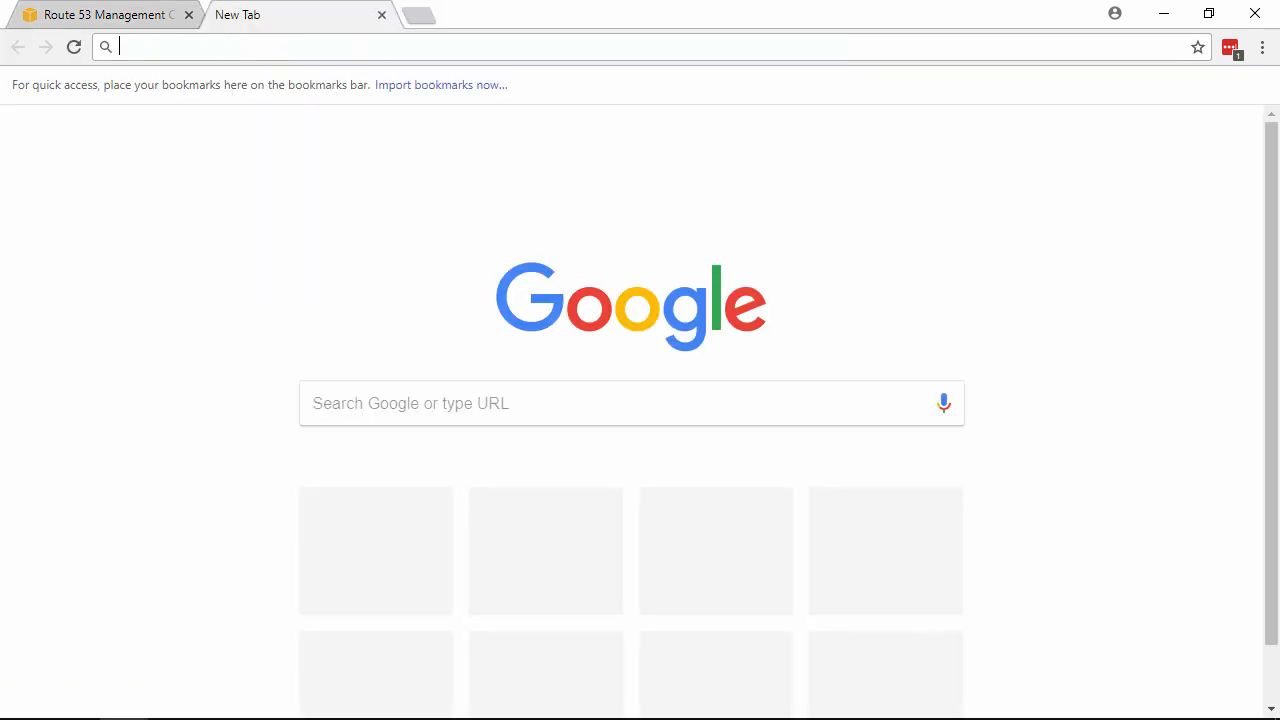
type("www.benpiper.host")
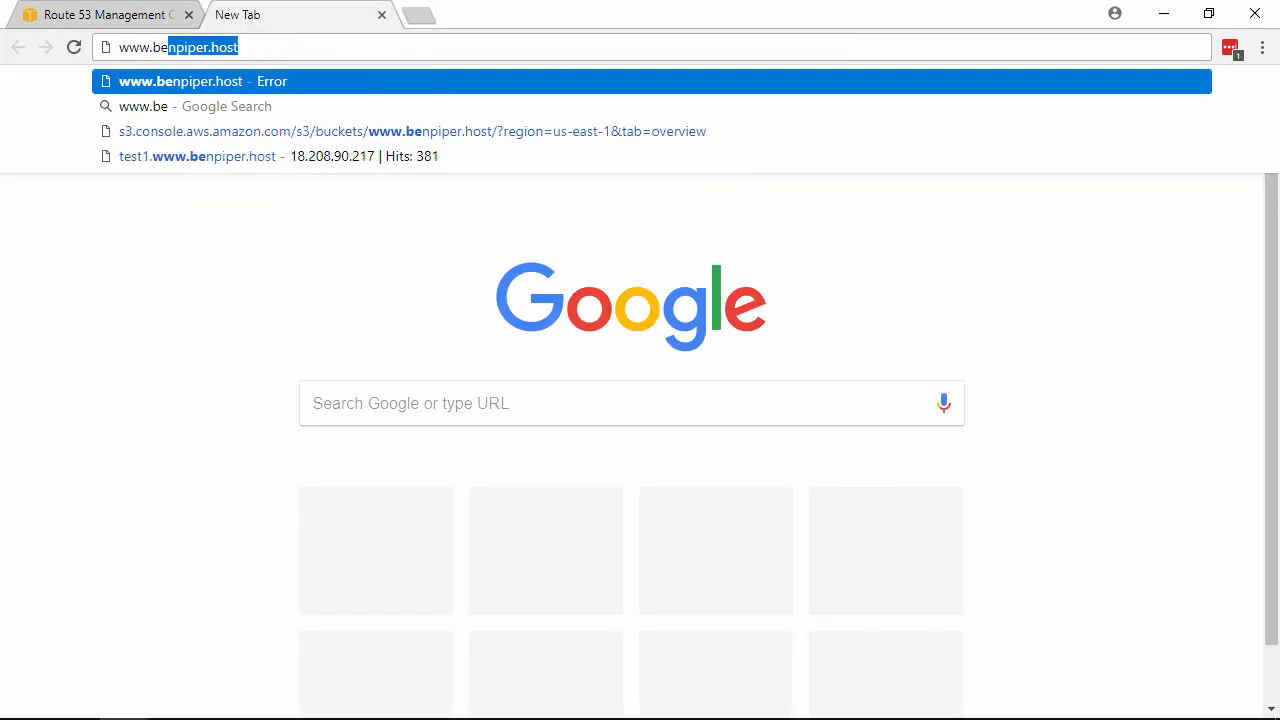
key("Return")
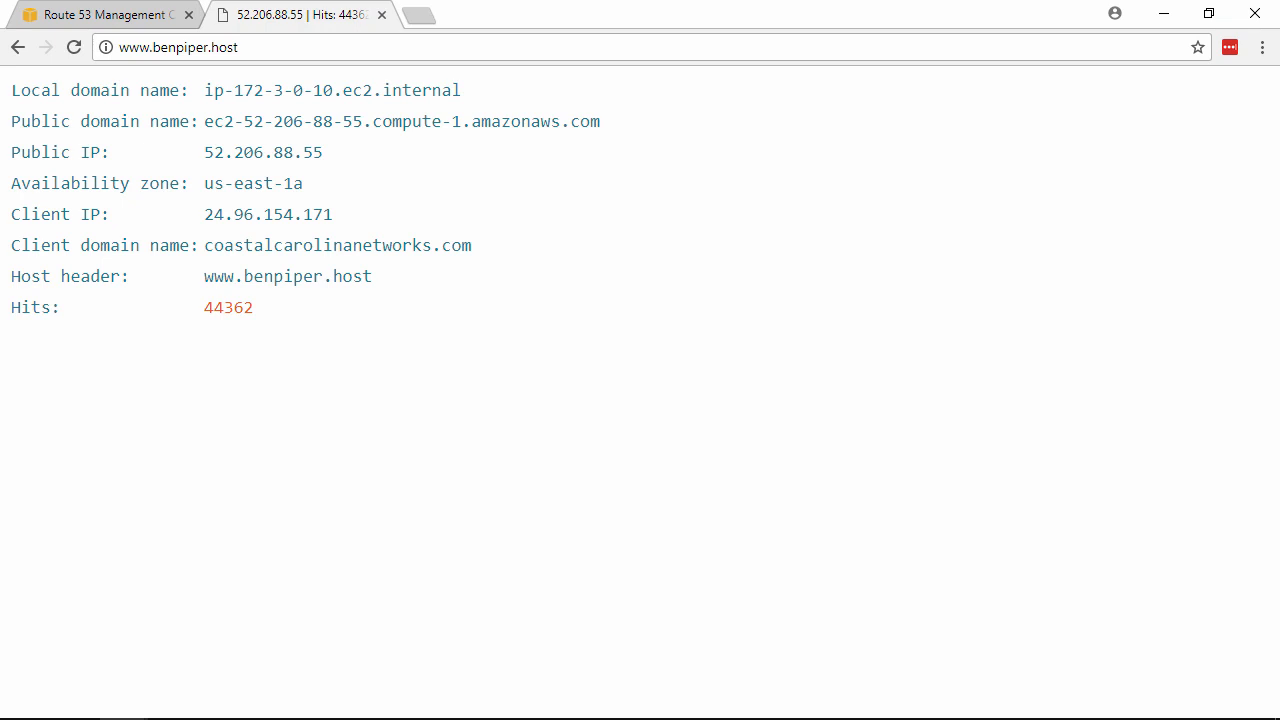
left_click(418, 15)
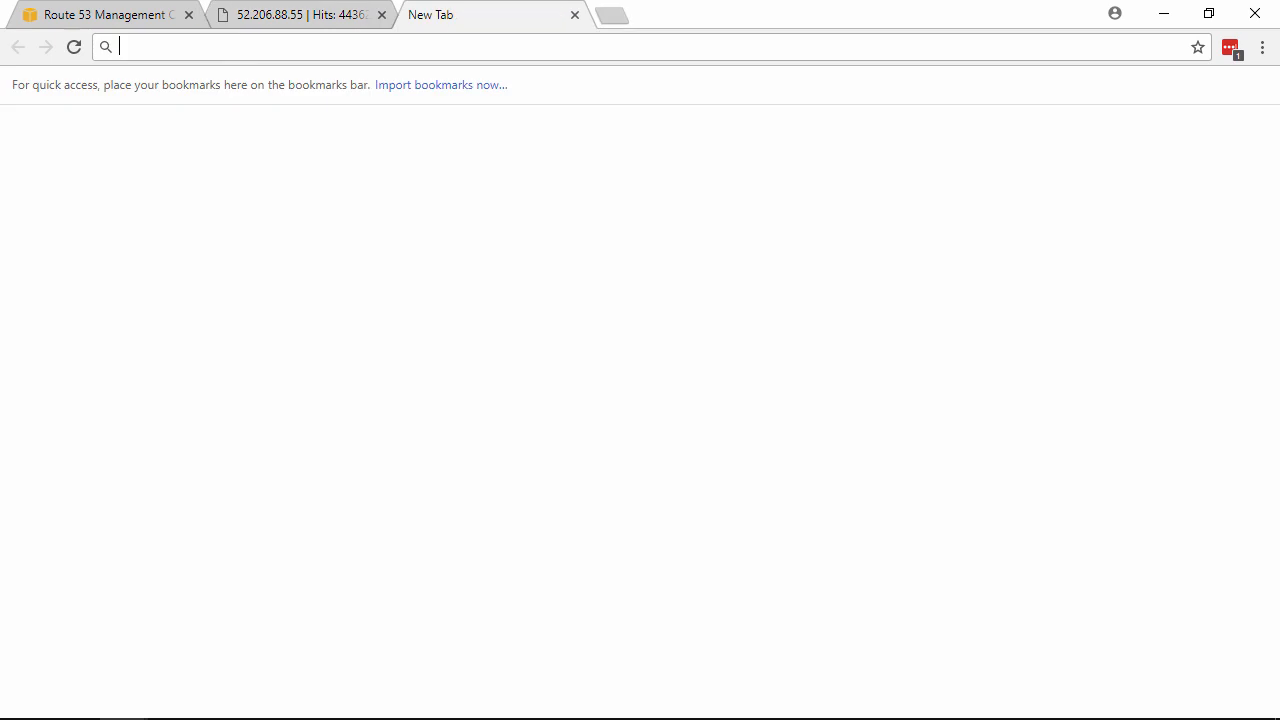
type("dnspro")
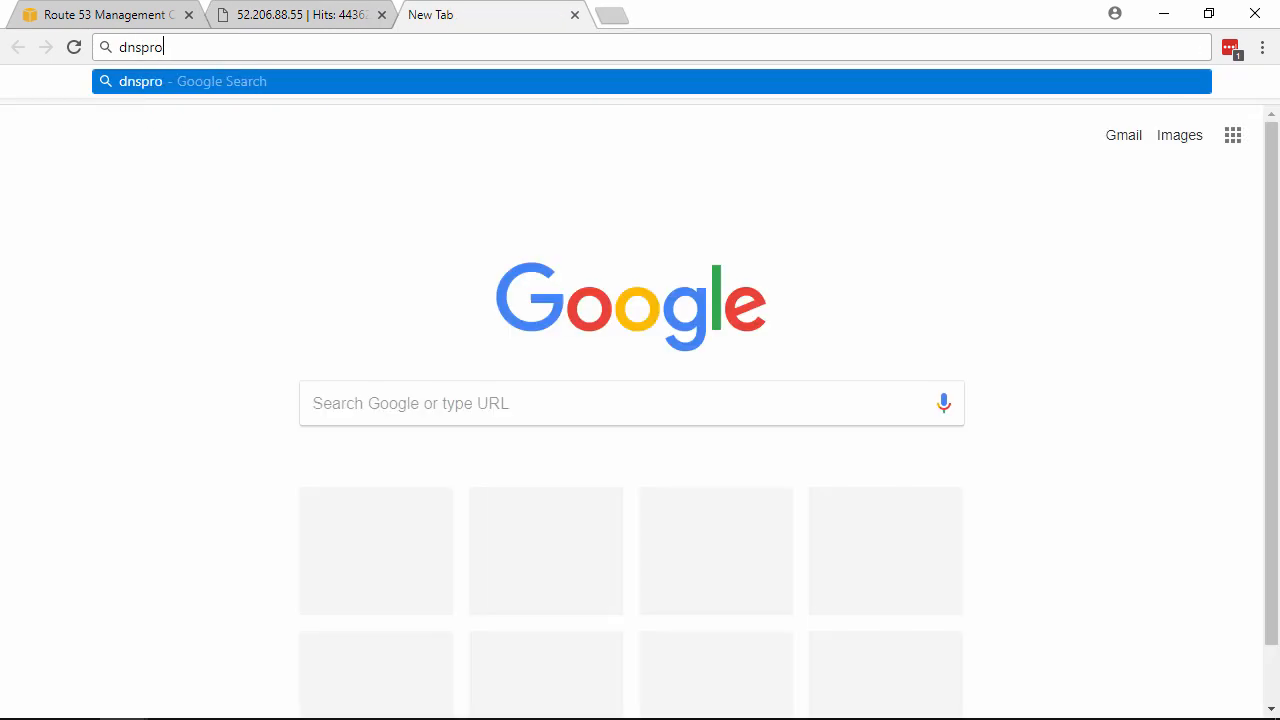
type("pagation.net")
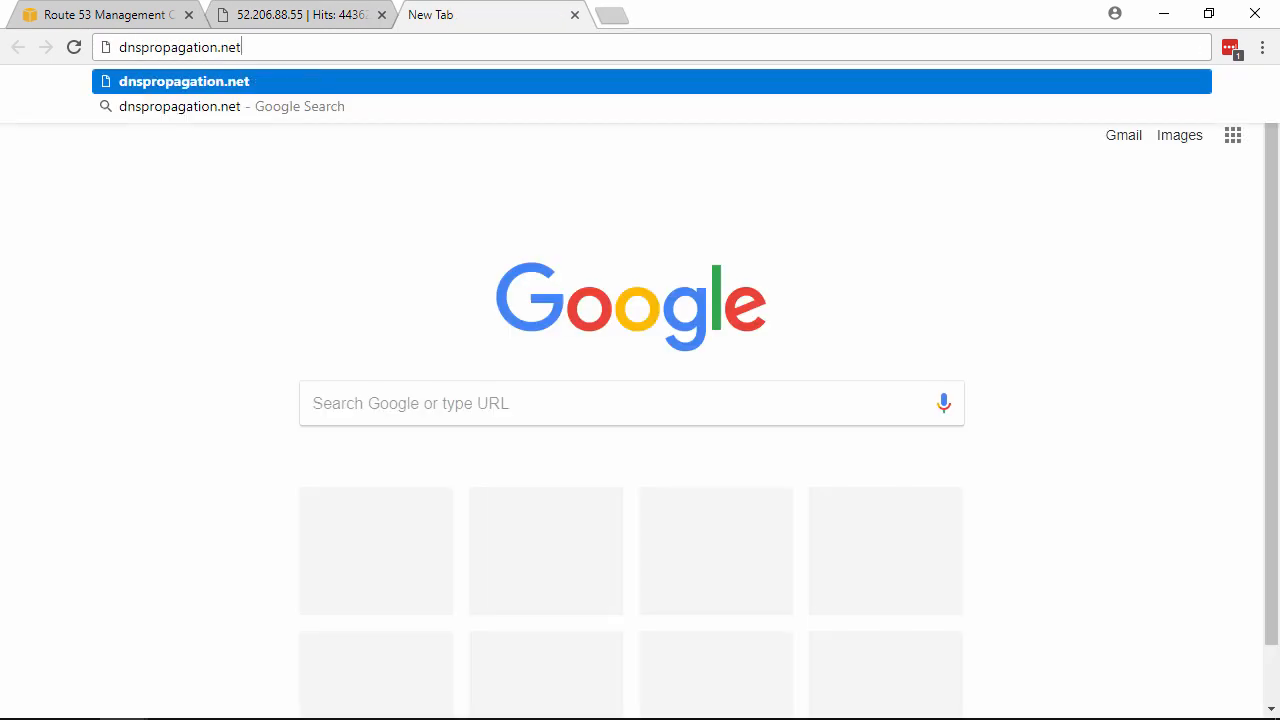
key("Return")
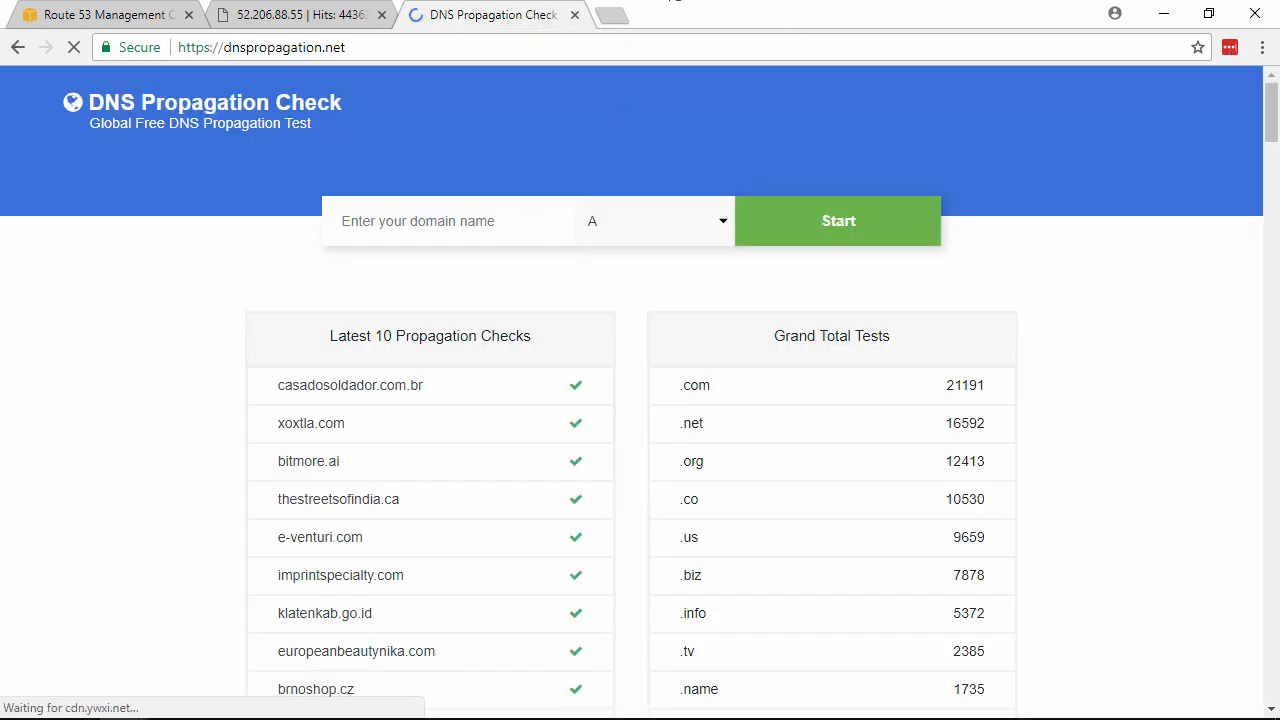
left_click(528, 216)
type("www.benpiper.host")
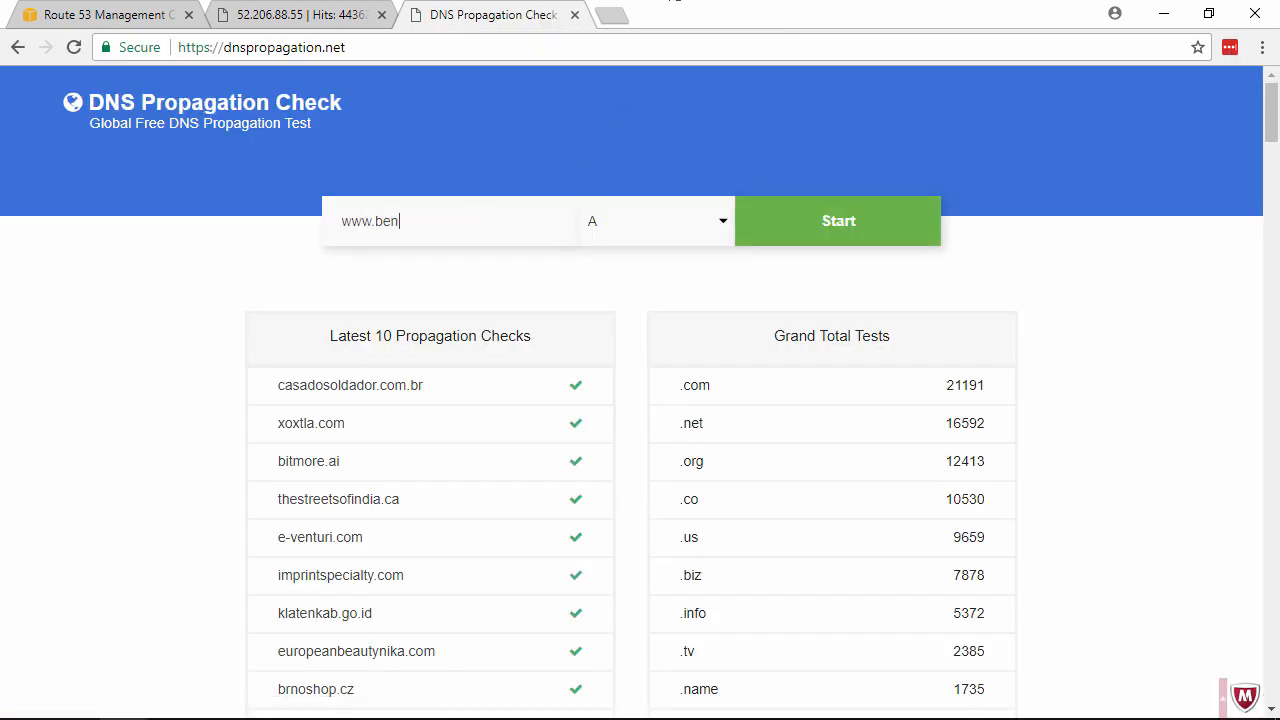
left_click(814, 223)
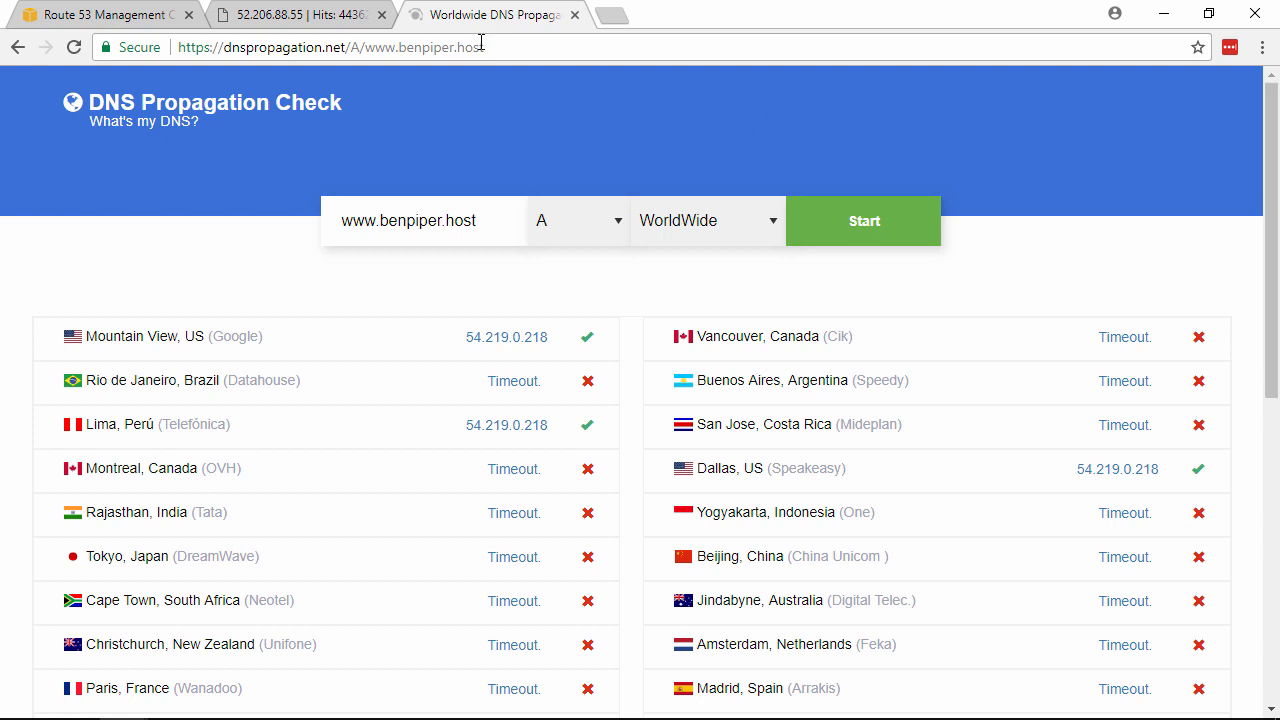
left_click(120, 15)
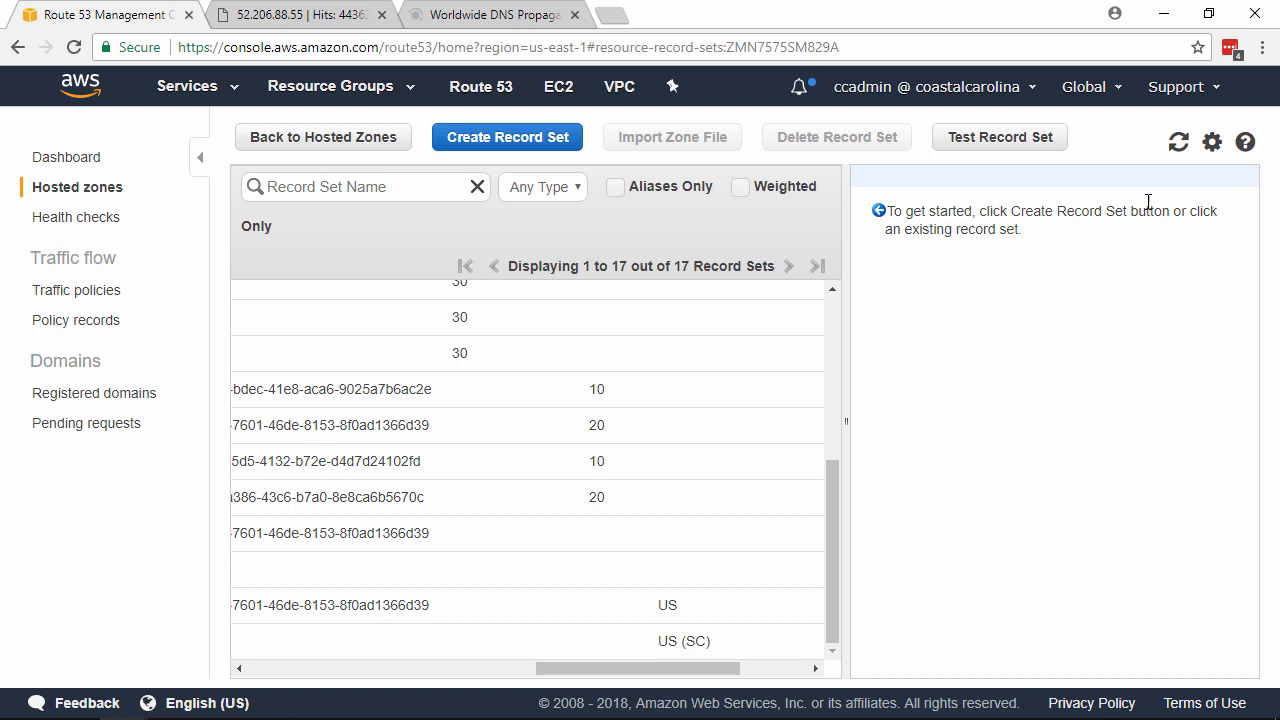
Start a new www record as an alias to web2-west.benpiper.host.
left_click(521, 143)
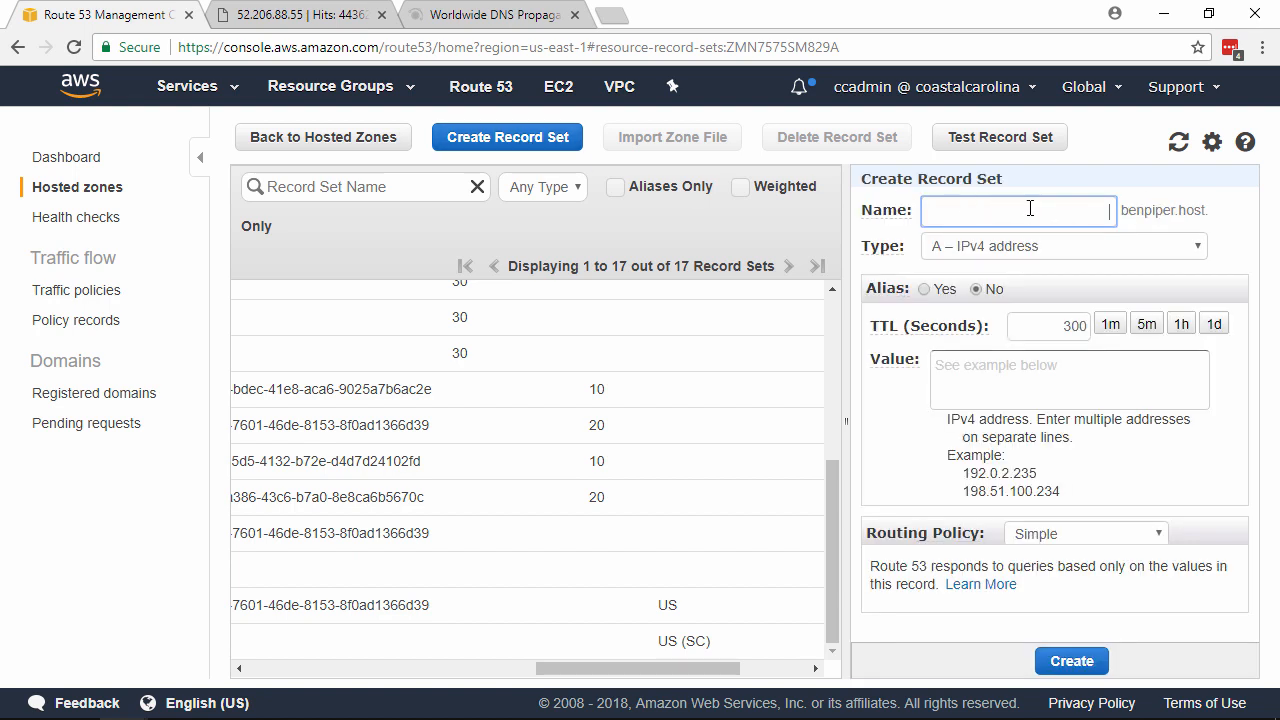
type("www")
key("Tab")
key("Tab")
key("Left")
key("Tab")
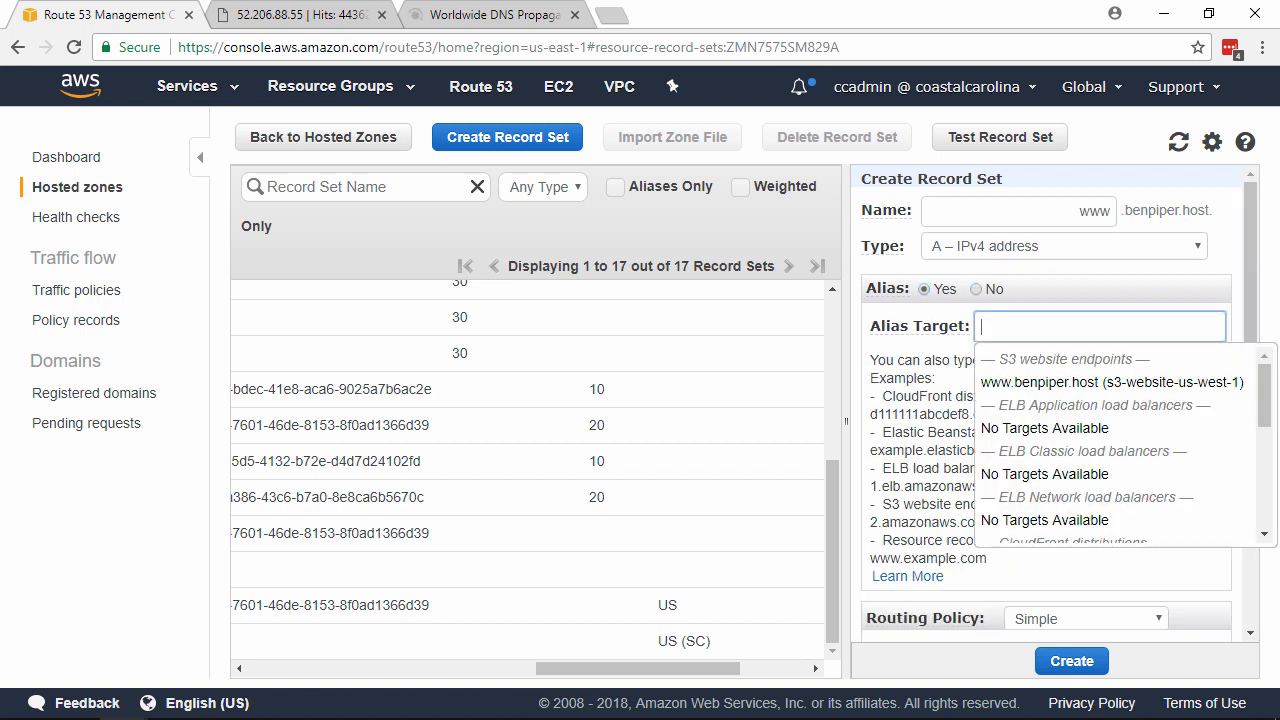
type("web2-w")
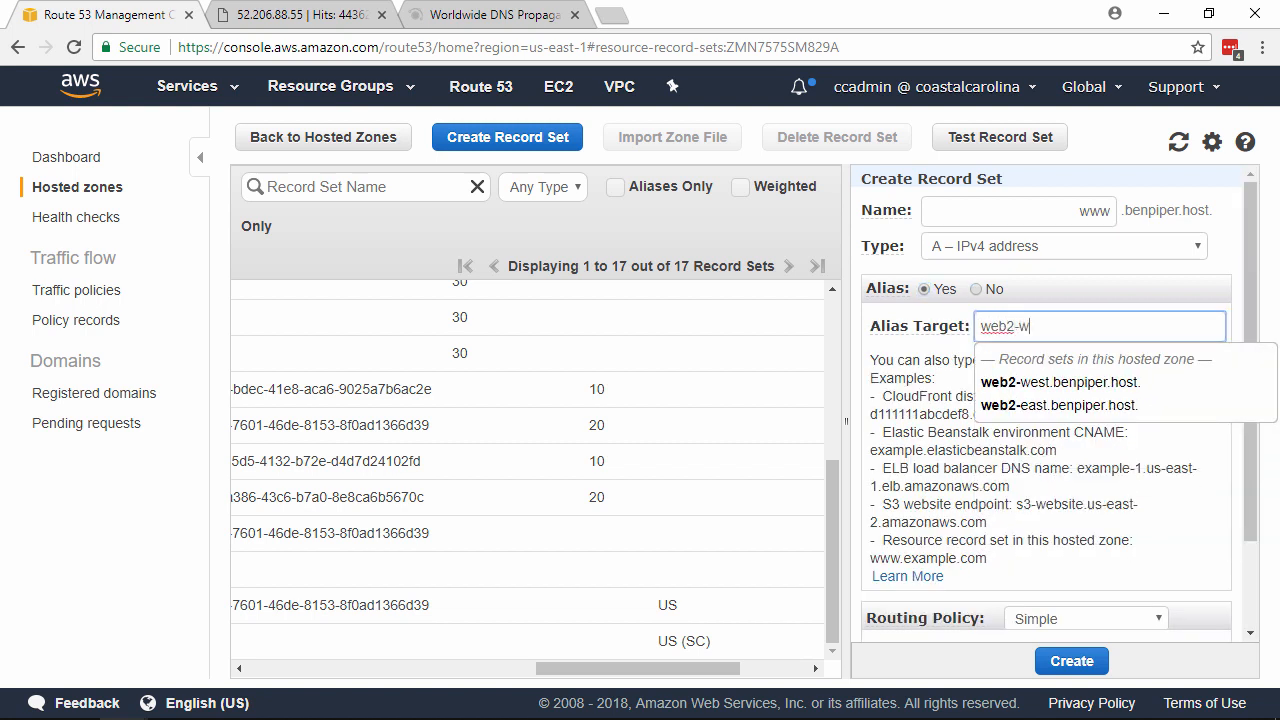
type("est")
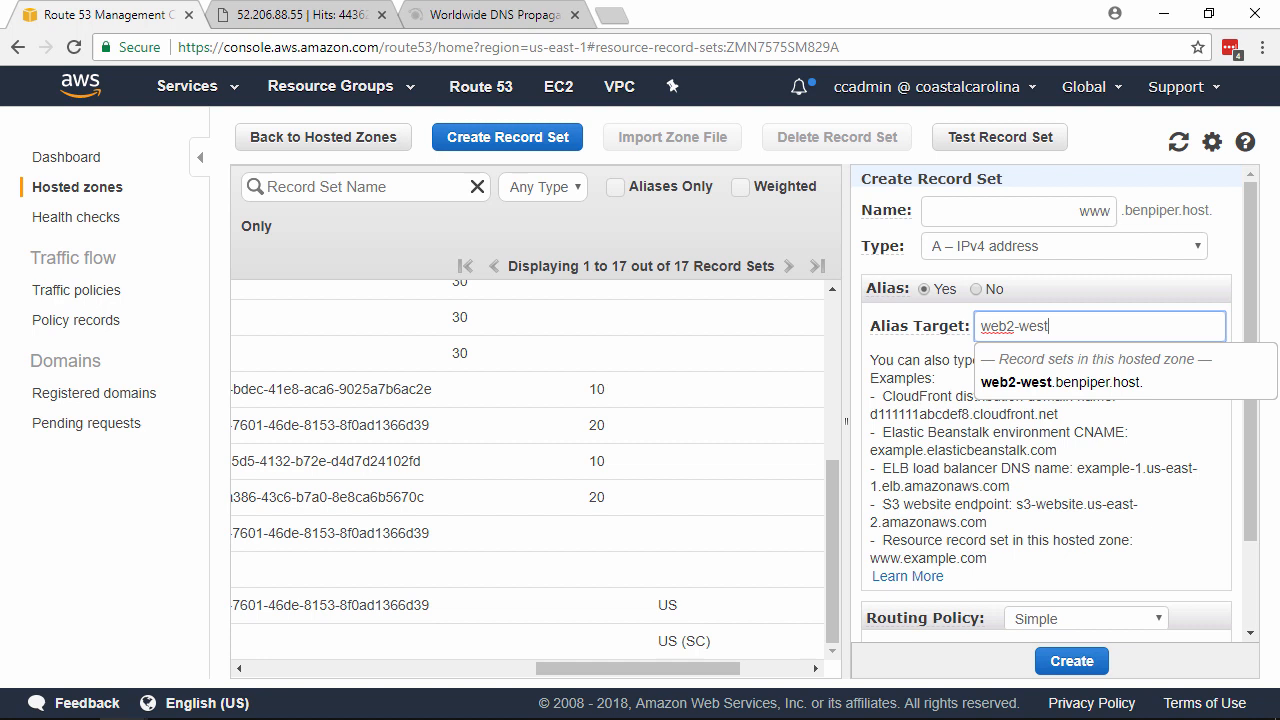
left_click(1140, 384)
Set its routing policy to Geolocation with location Default.
scroll(1207, 418, "down", 1)
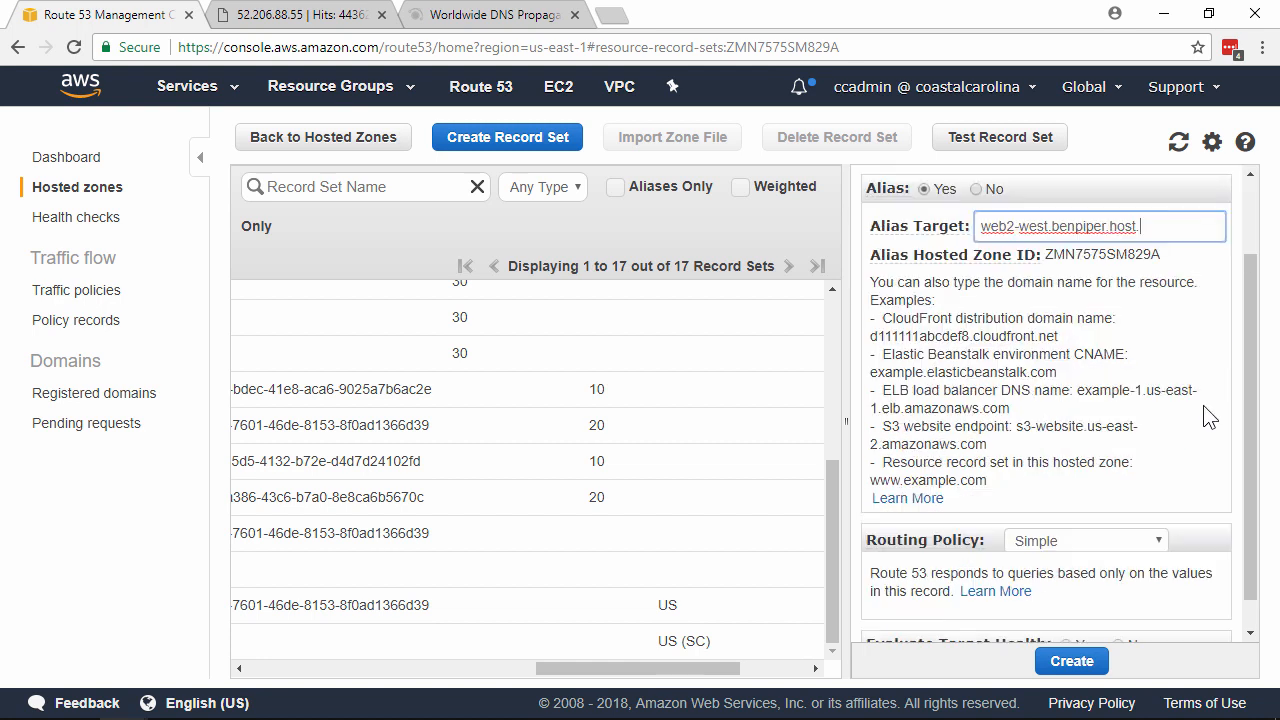
scroll(1207, 418, "down", 1)
left_click(1145, 507)
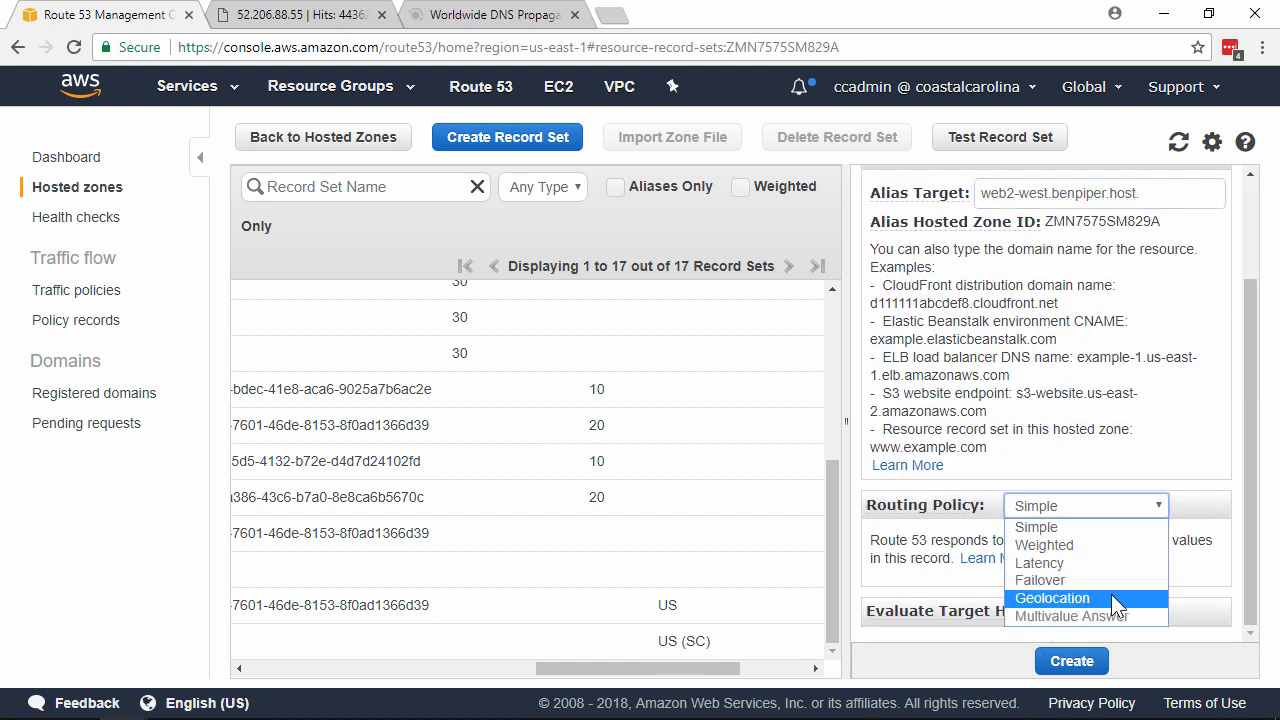
left_click(1120, 594)
scroll(1140, 395, "down", 3)
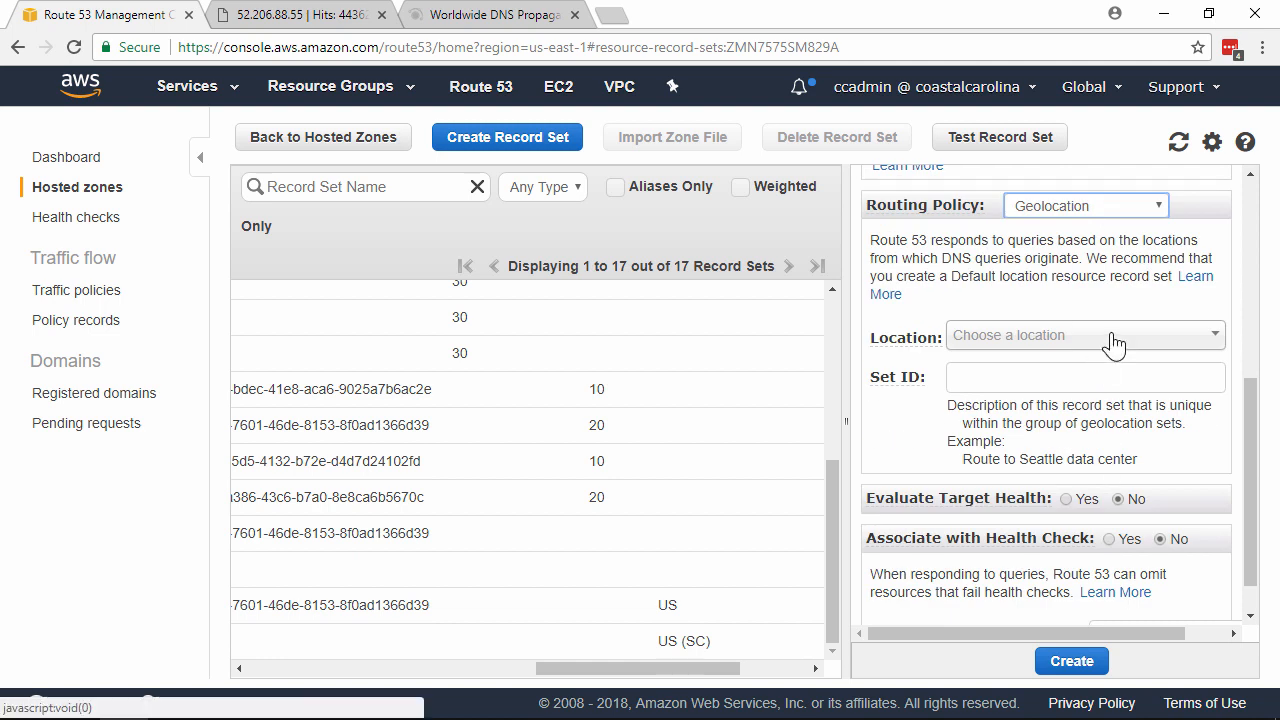
left_click(1110, 340)
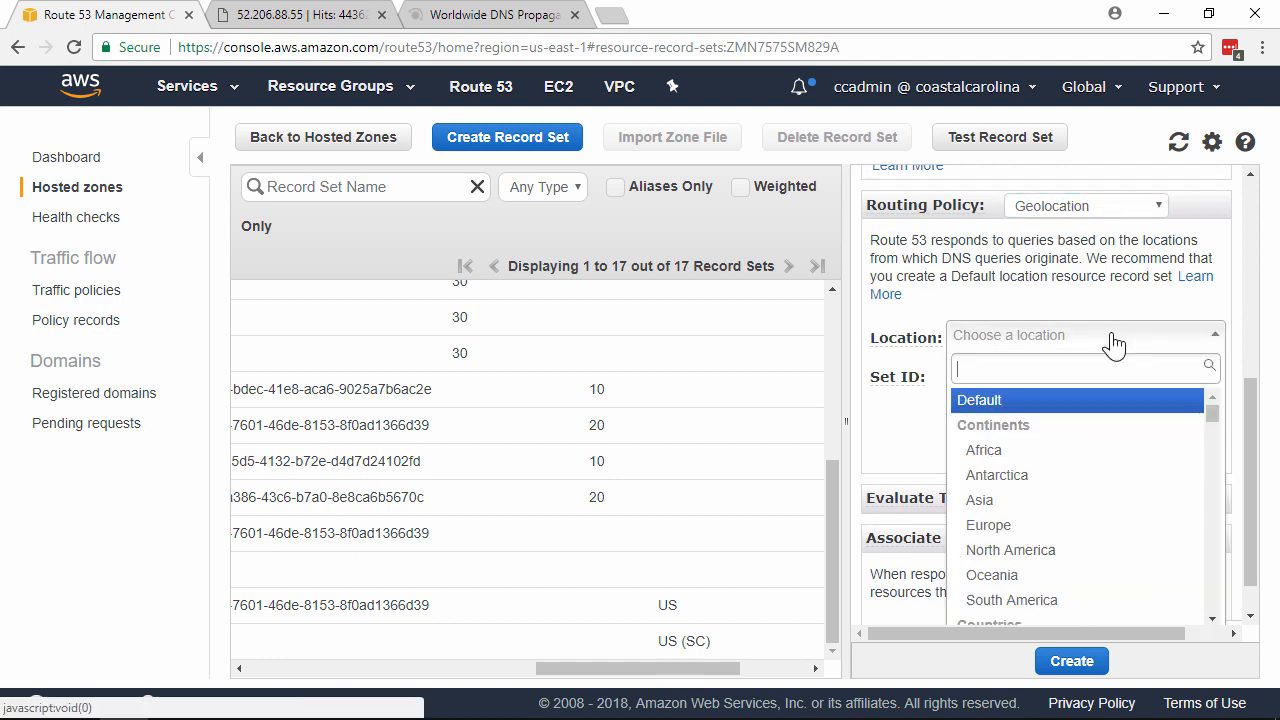
left_click(1069, 400)
Enter Set ID www-default, attach the web2-west health check, and create the record.
left_click(1074, 374)
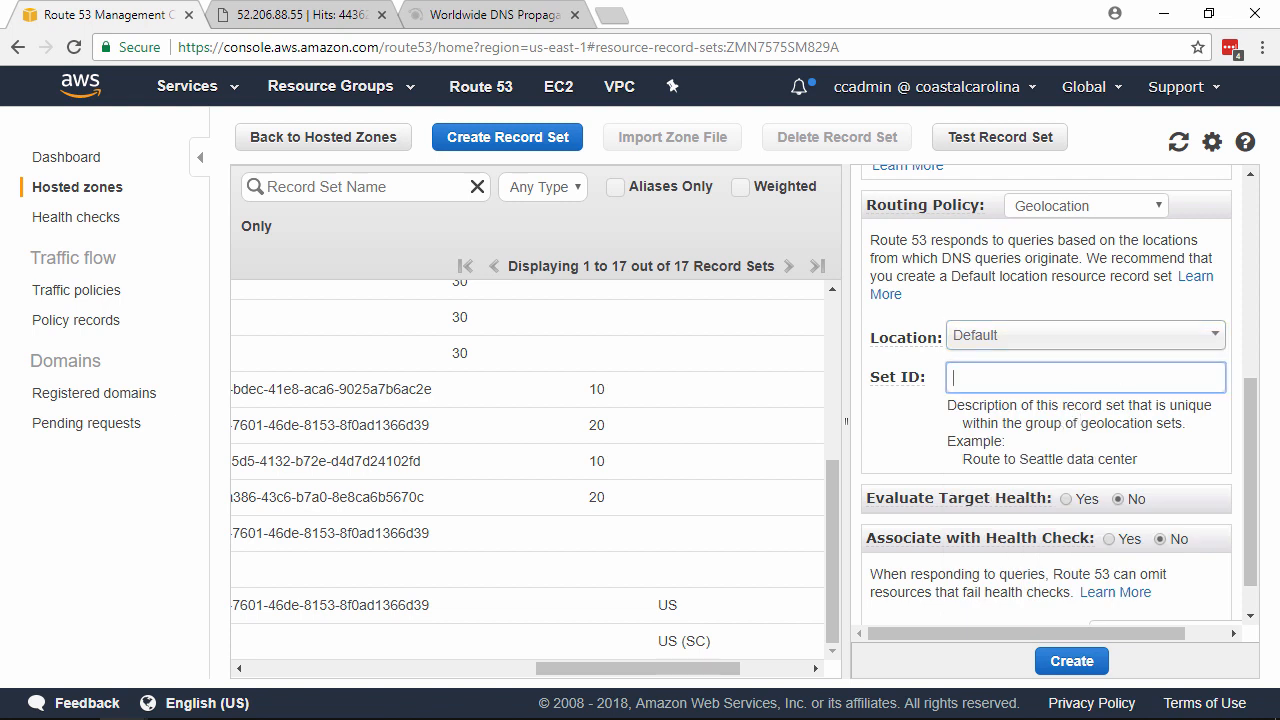
type("www-default")
scroll(1084, 502, "down", 1)
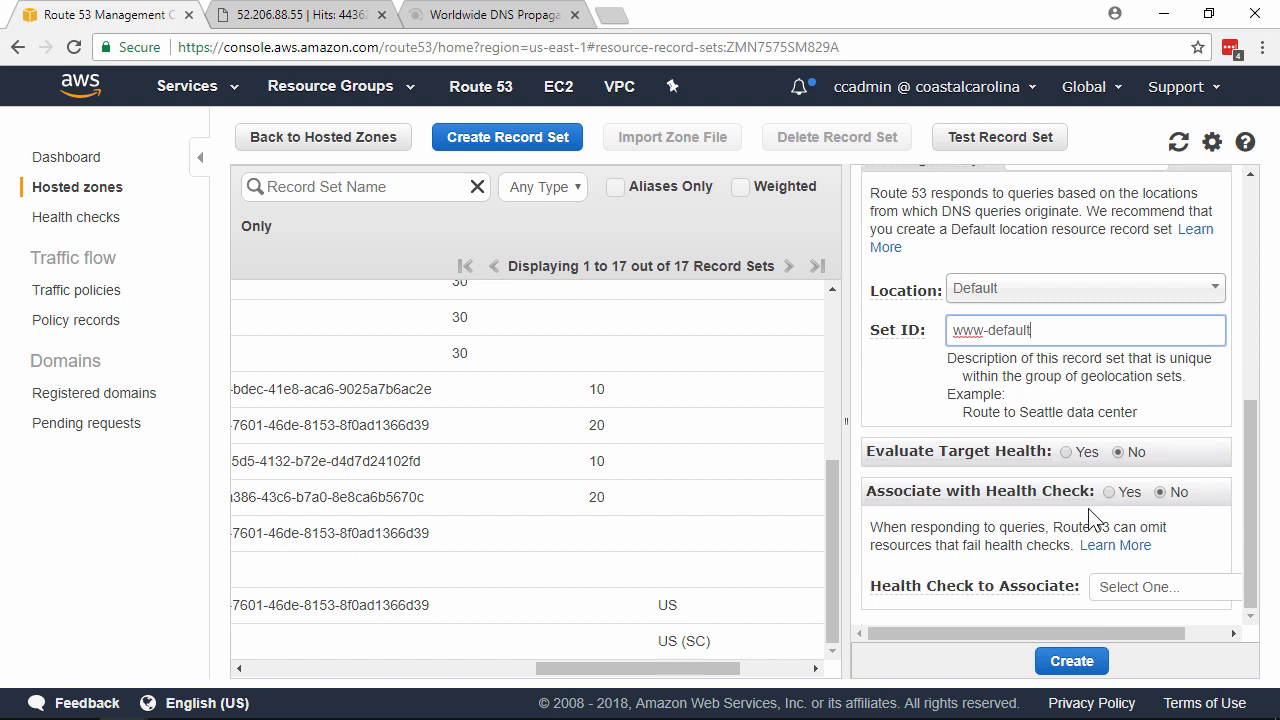
left_click(1111, 492)
left_click(1136, 588)
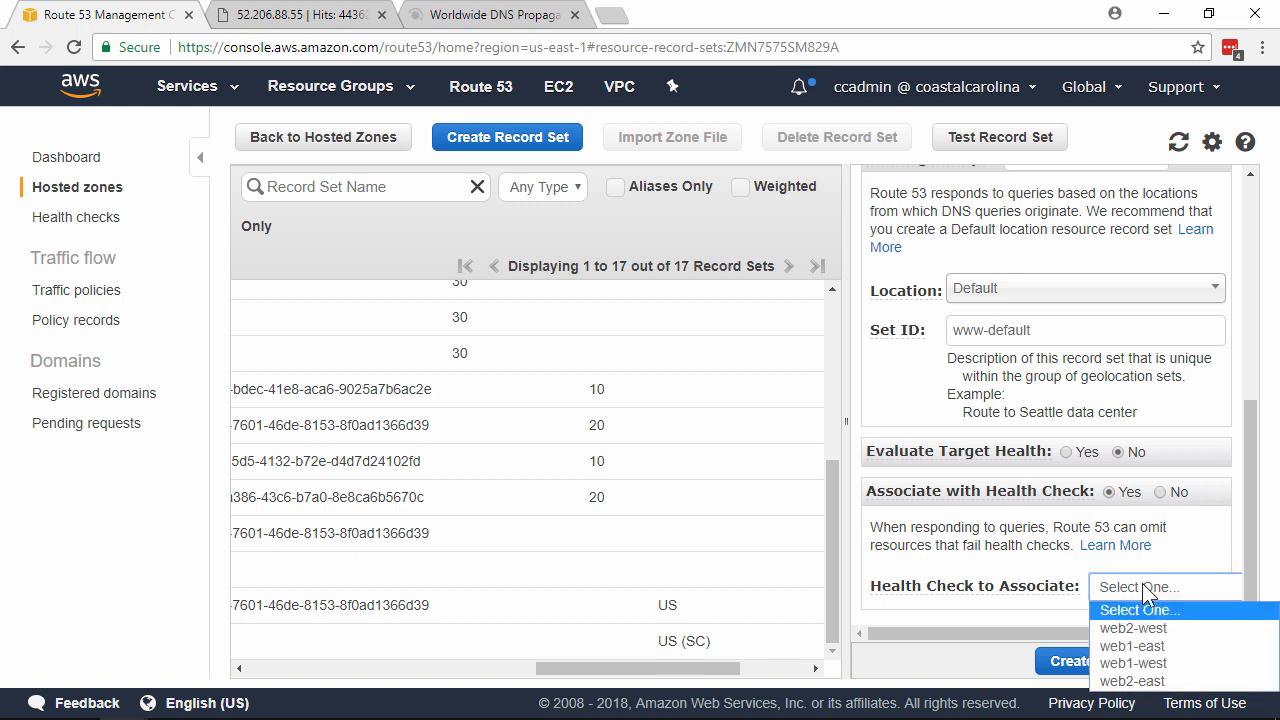
left_click(1165, 626)
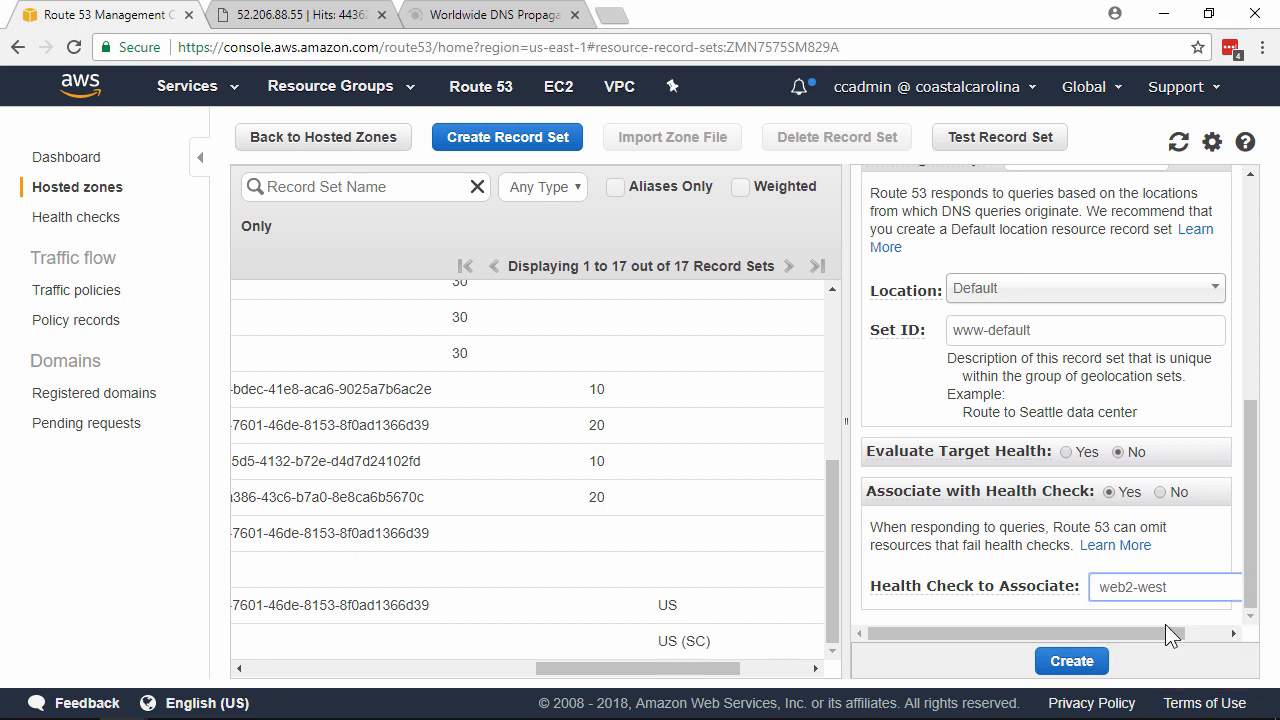
left_click(1068, 670)
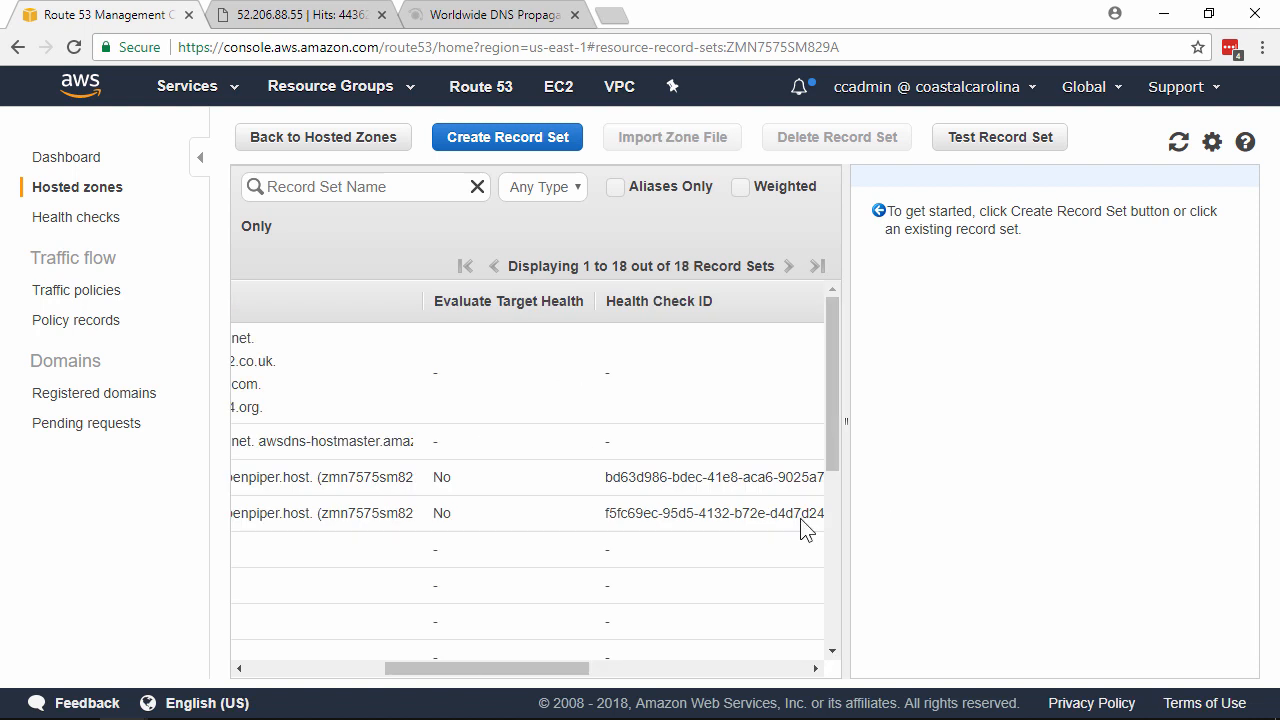
Inspect the '*' Default-location www alias record's geolocation settings, then go back to the DNS propagation results.
left_click_drag(834, 411, 830, 645)
left_click_drag(548, 669, 761, 668)
left_click_drag(832, 596, 830, 640)
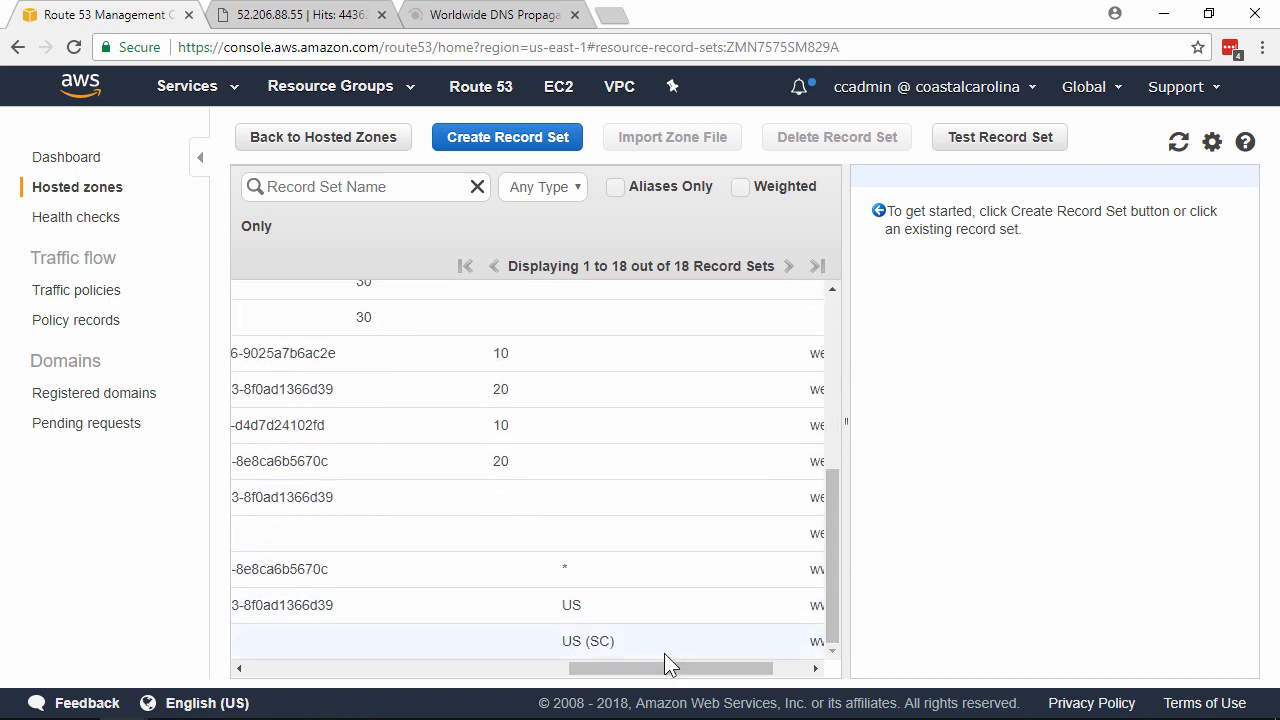
left_click(572, 578)
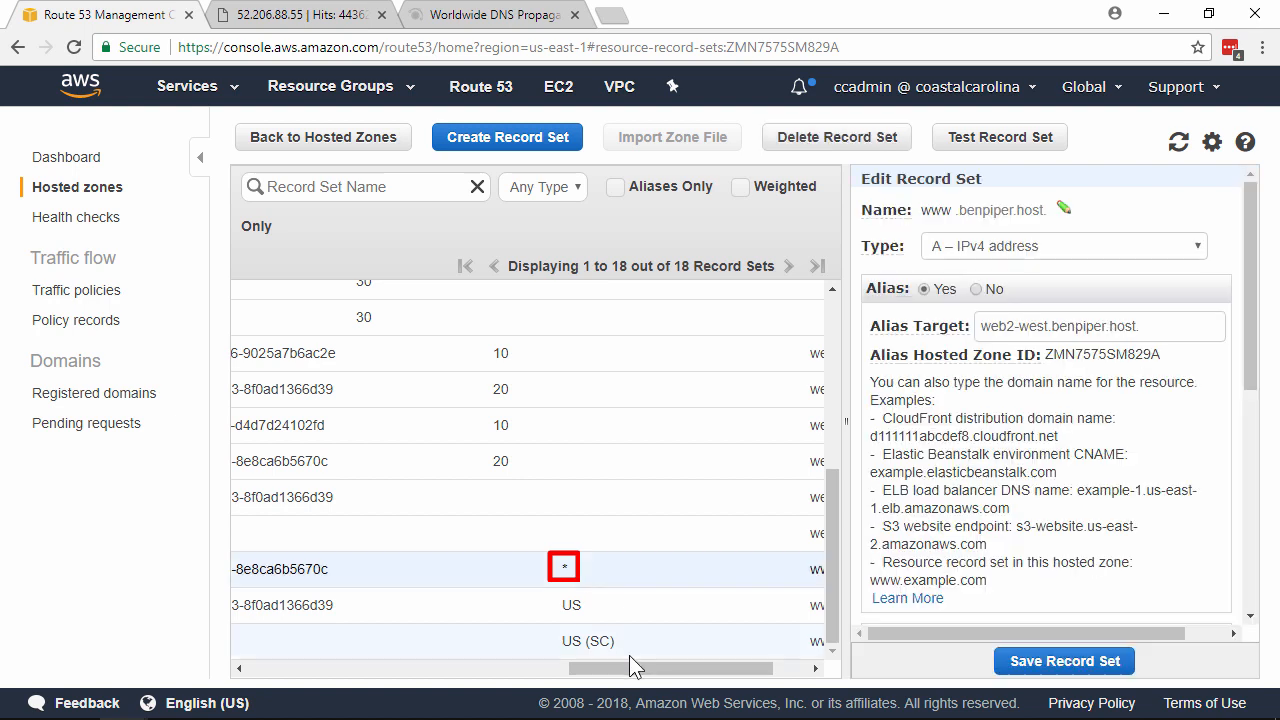
left_click_drag(1250, 365, 1250, 462)
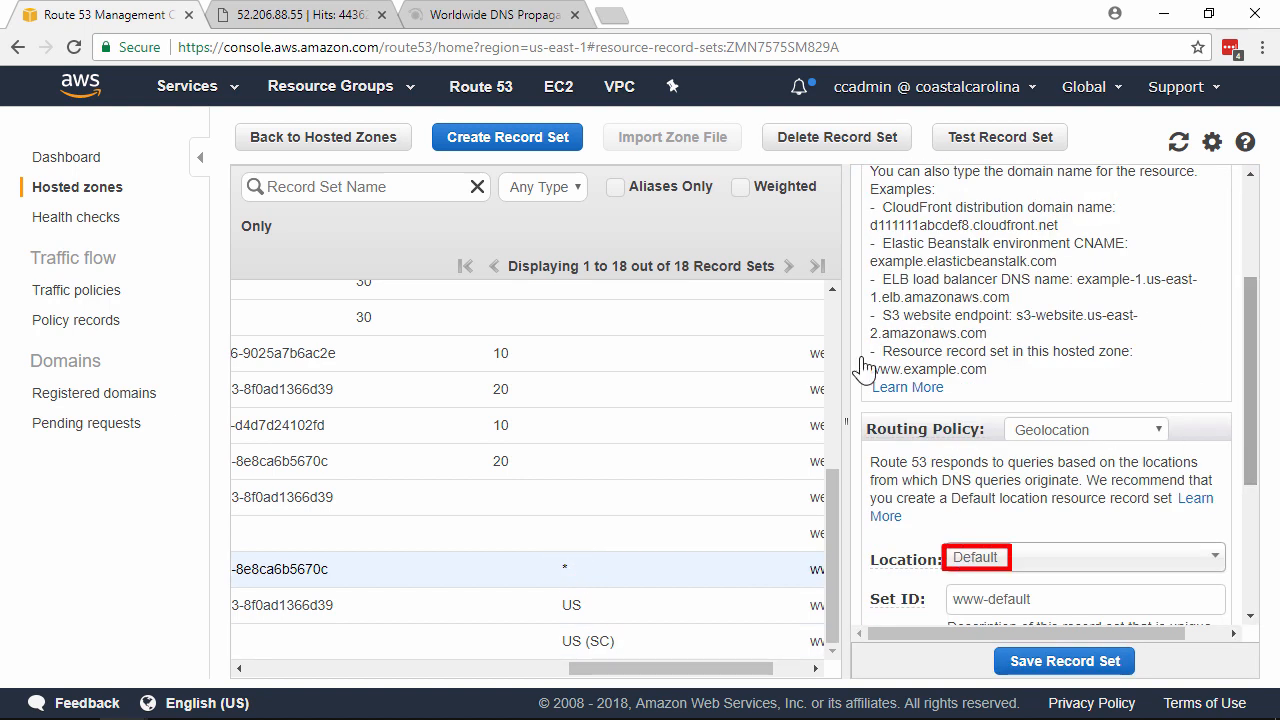
left_click(526, 20)
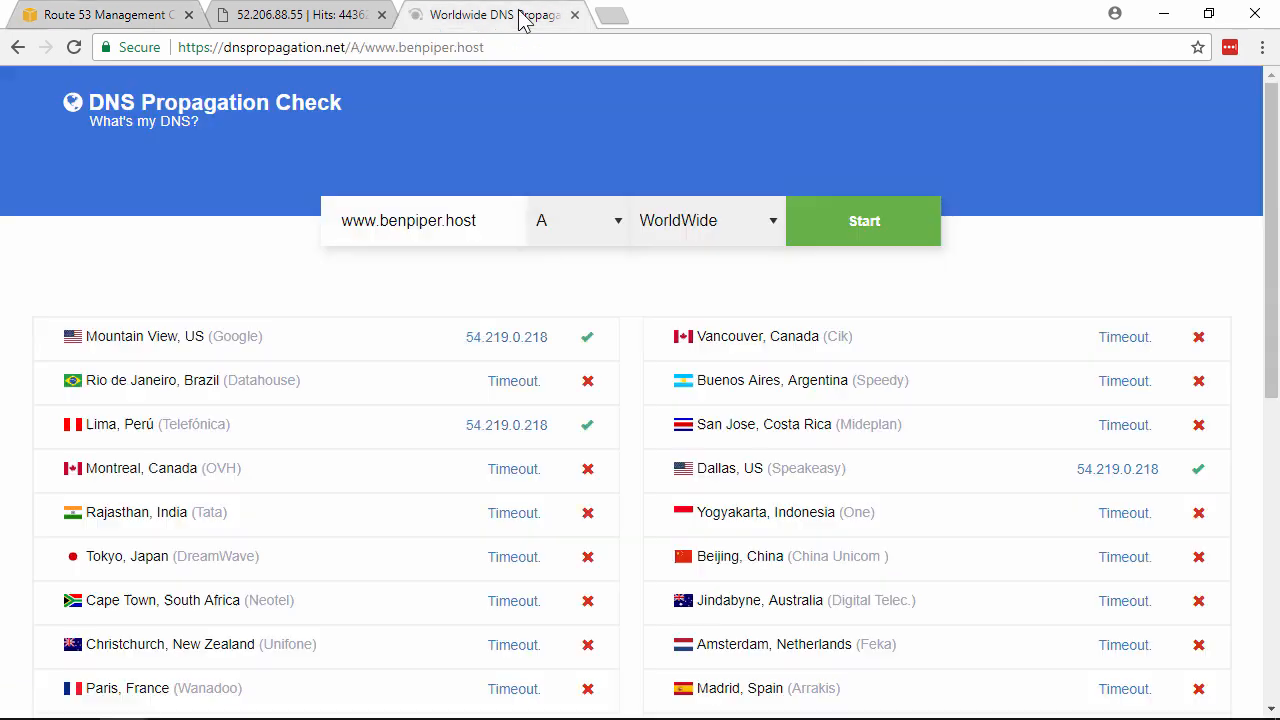
left_click(871, 229)
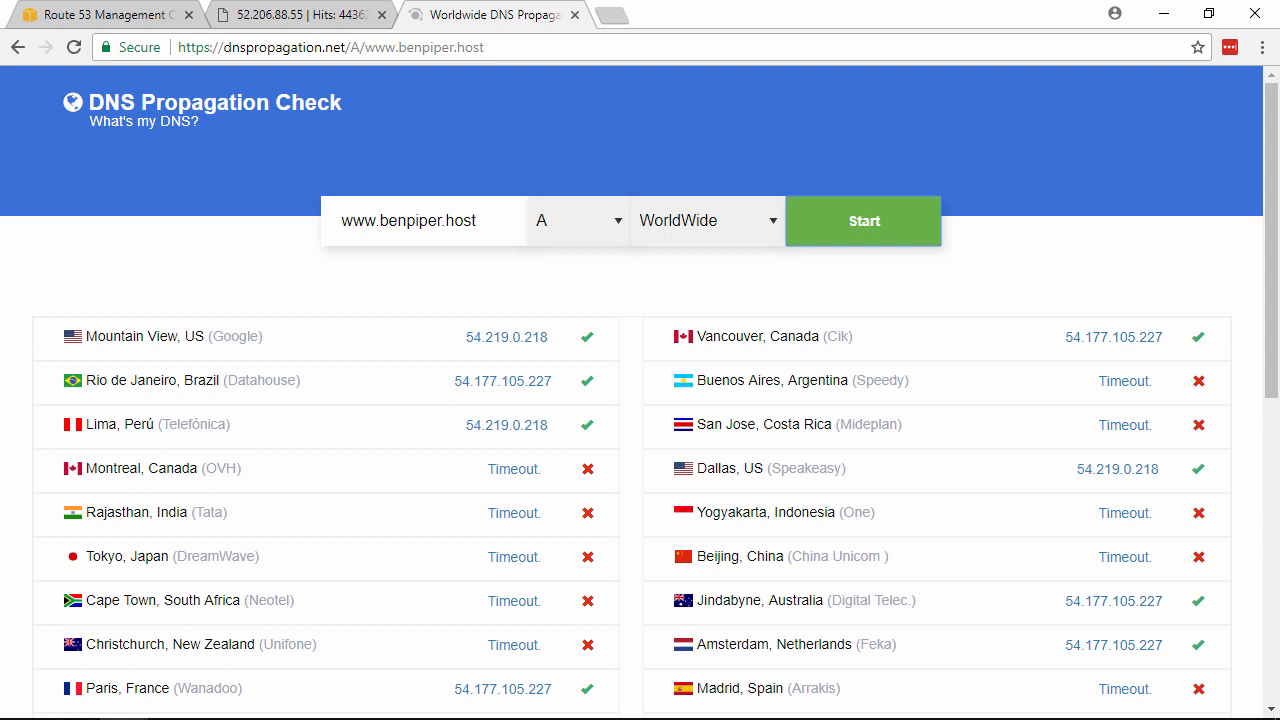
left_click(115, 15)
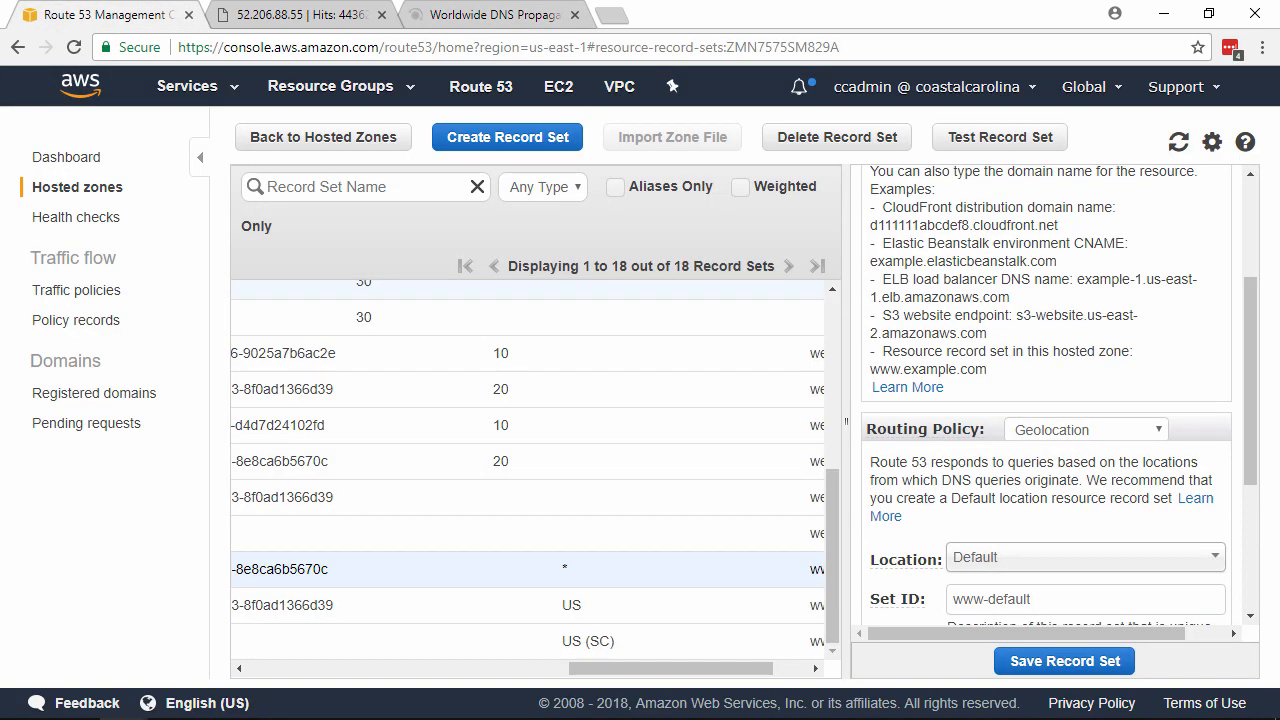
Select the web2-west www record and the other two www records, then delete all three.
left_click_drag(612, 668, 307, 665)
left_click(250, 569)
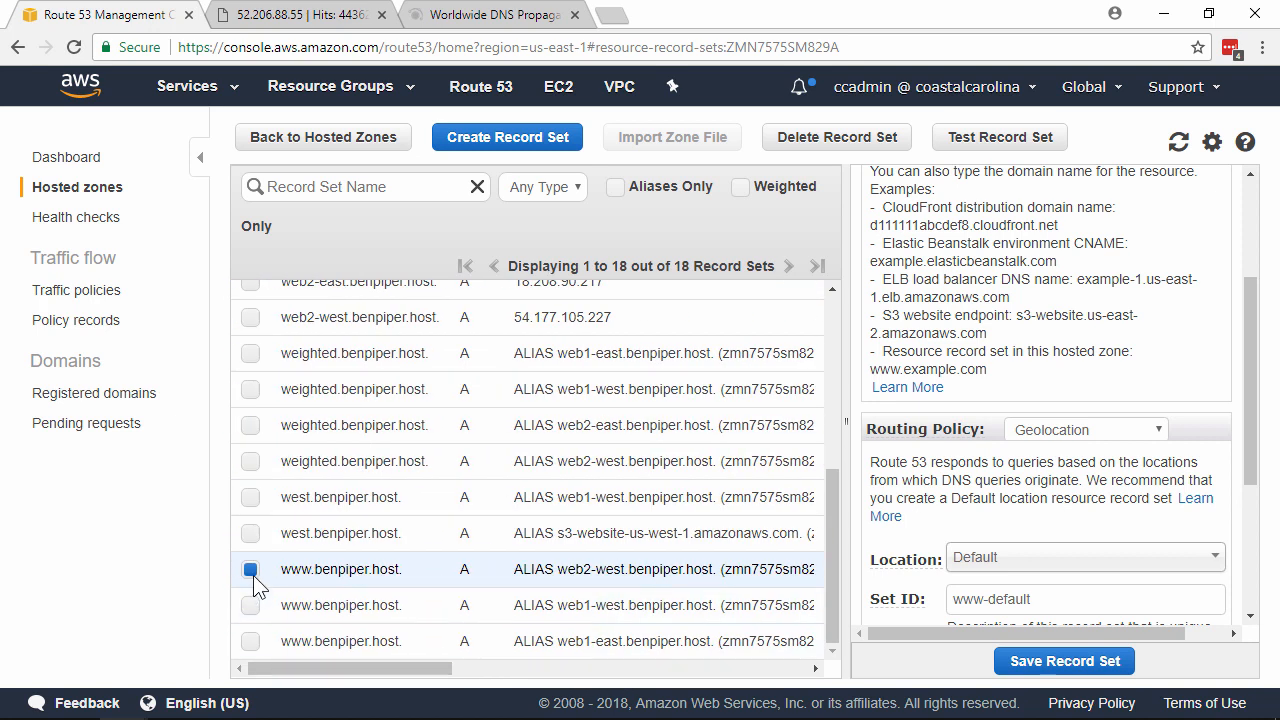
left_click(251, 607)
left_click(252, 641)
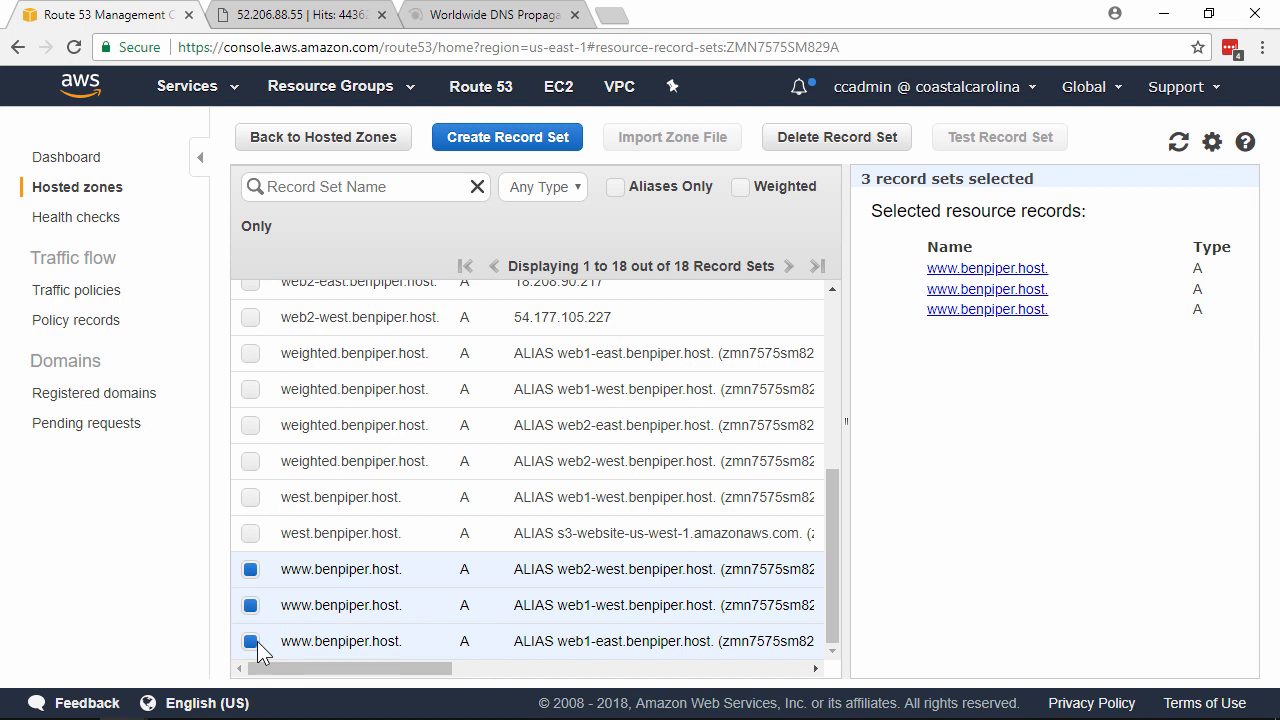
left_click(818, 145)
left_click(690, 532)
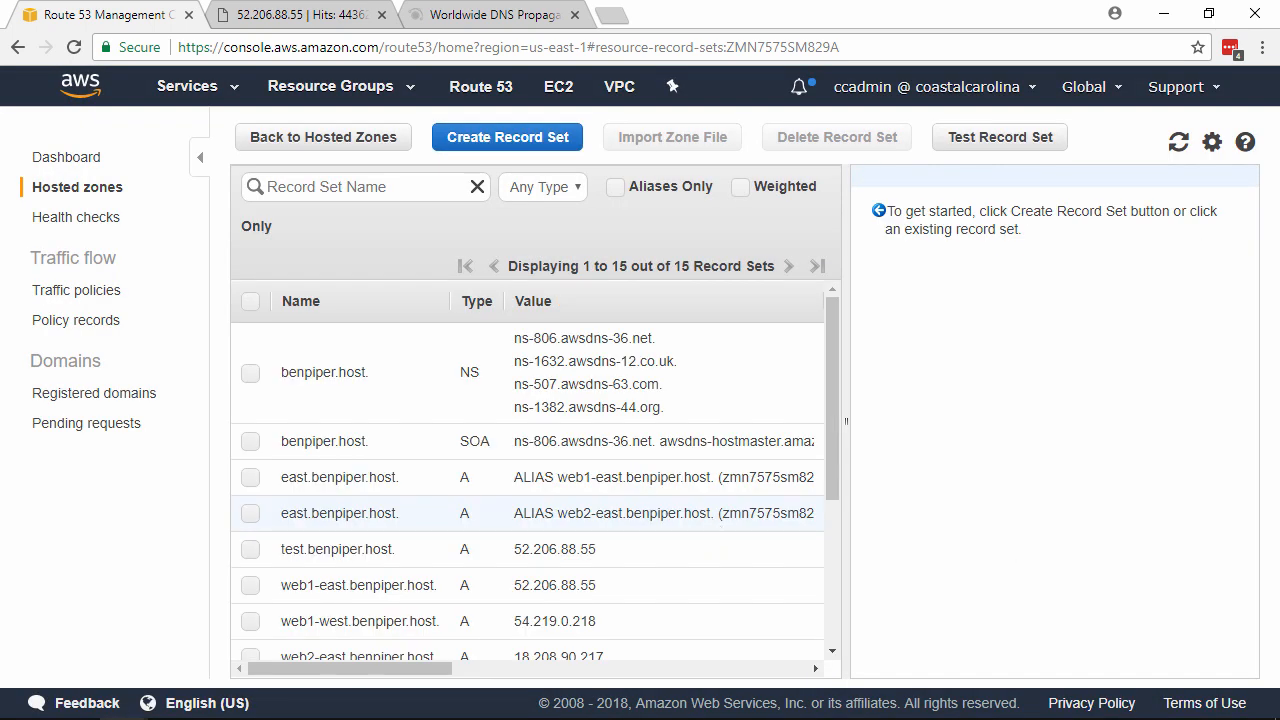